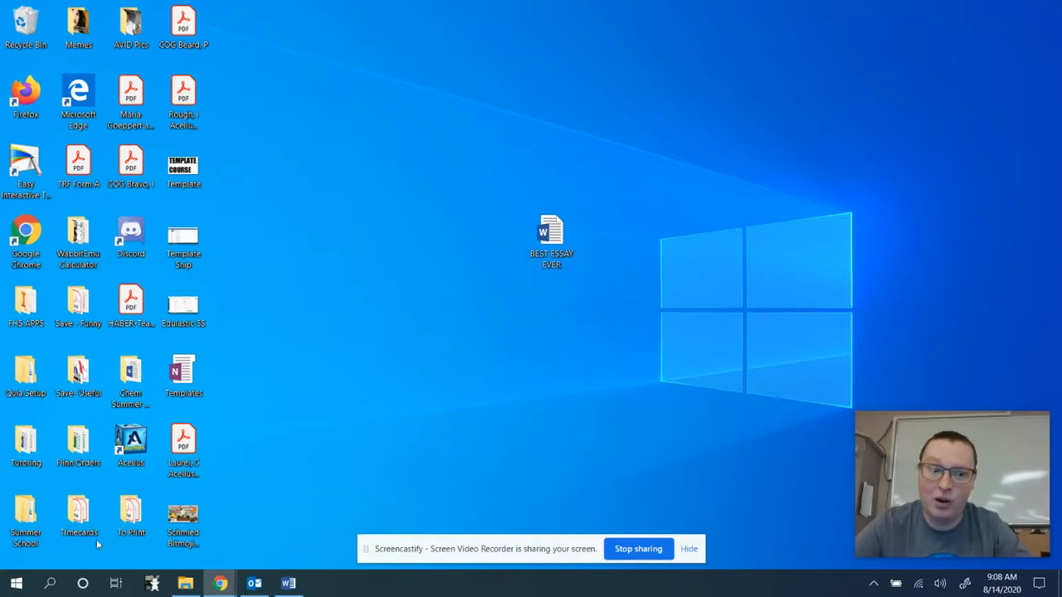
# Search the computer for 'OneNote' from the Start menu and taskbar search box.
pyautogui.click(15, 583)
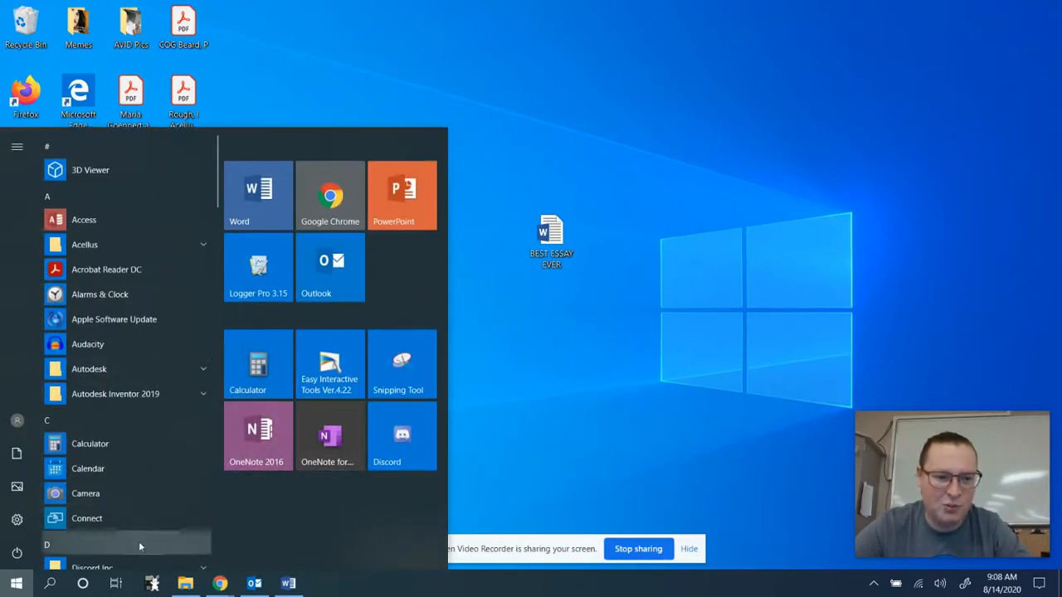
pyautogui.click(50, 583)
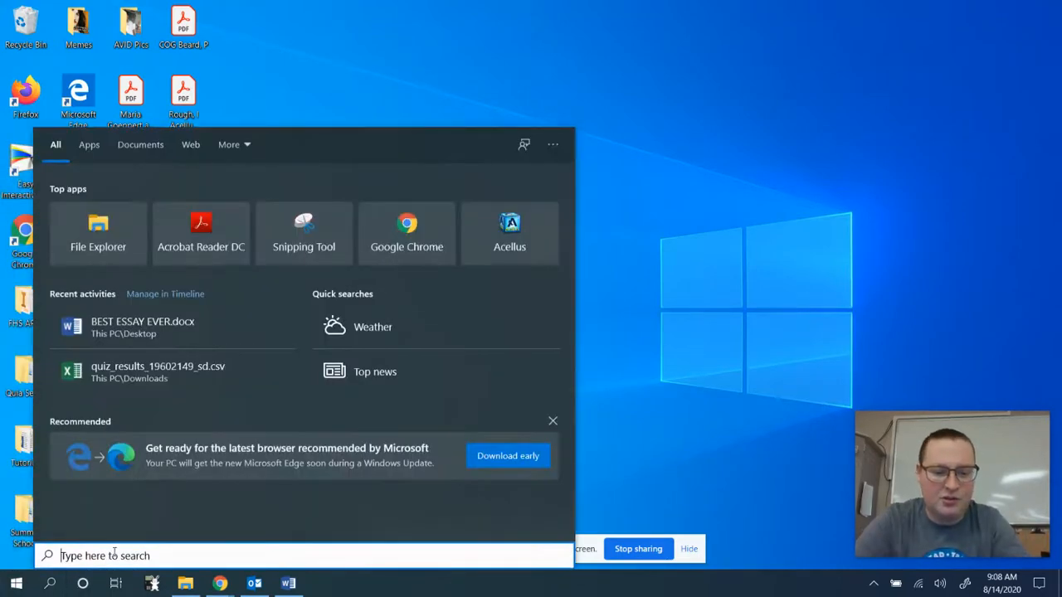
pyautogui.write('OneNote')
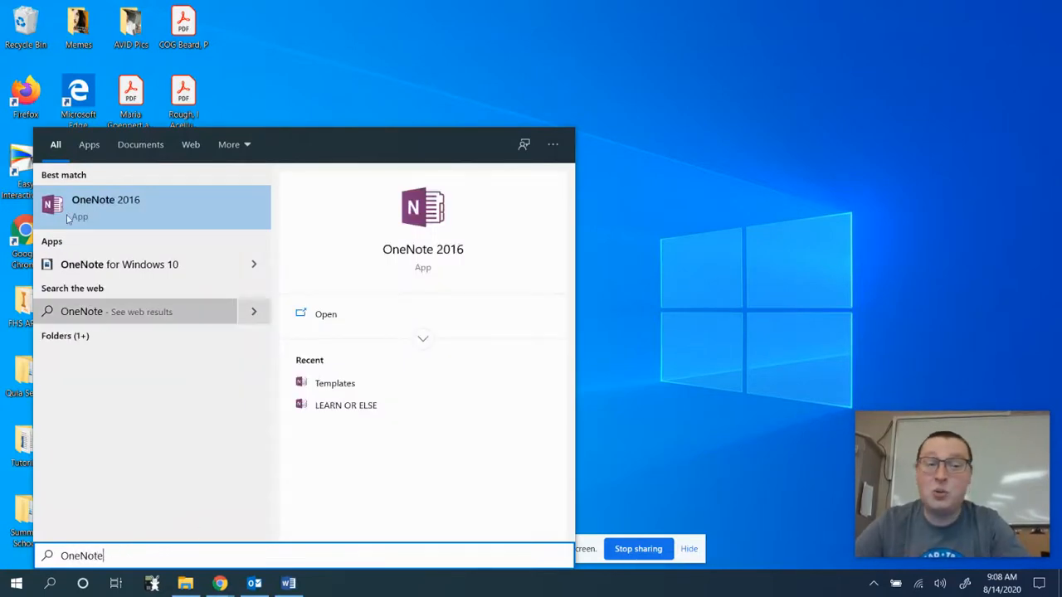
# Launch OneNote 2016 and open the 1st Period Chemistry notebook to the student's section group.
pyautogui.click(143, 220)
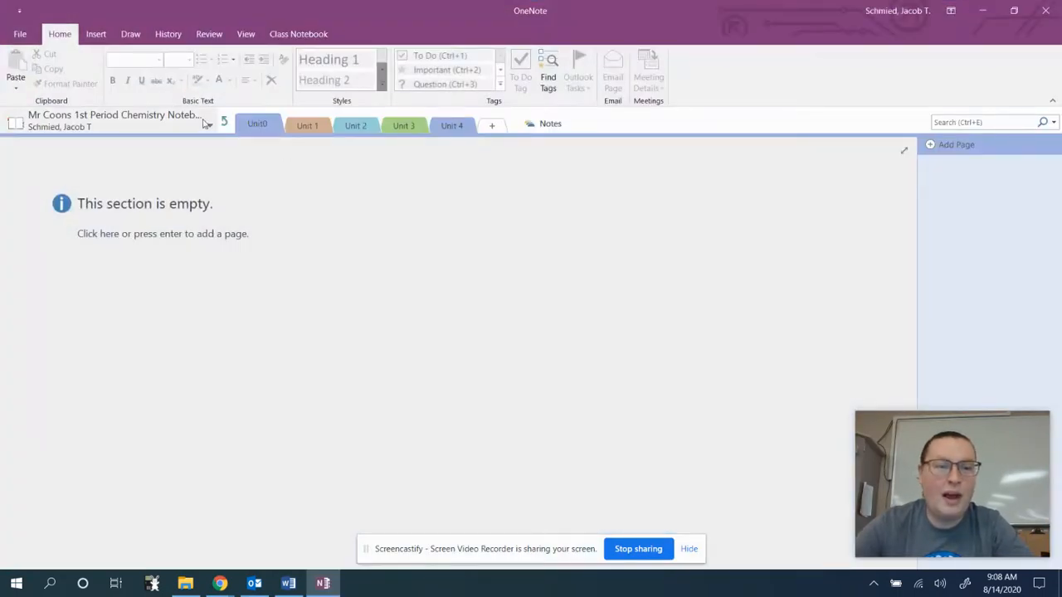
pyautogui.click(209, 123)
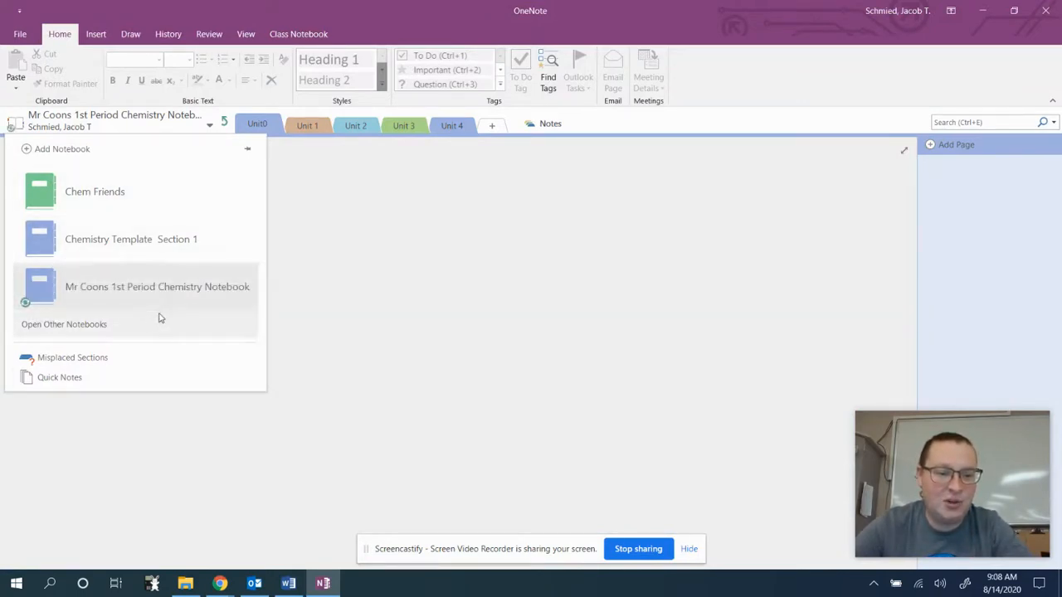
pyautogui.click(116, 296)
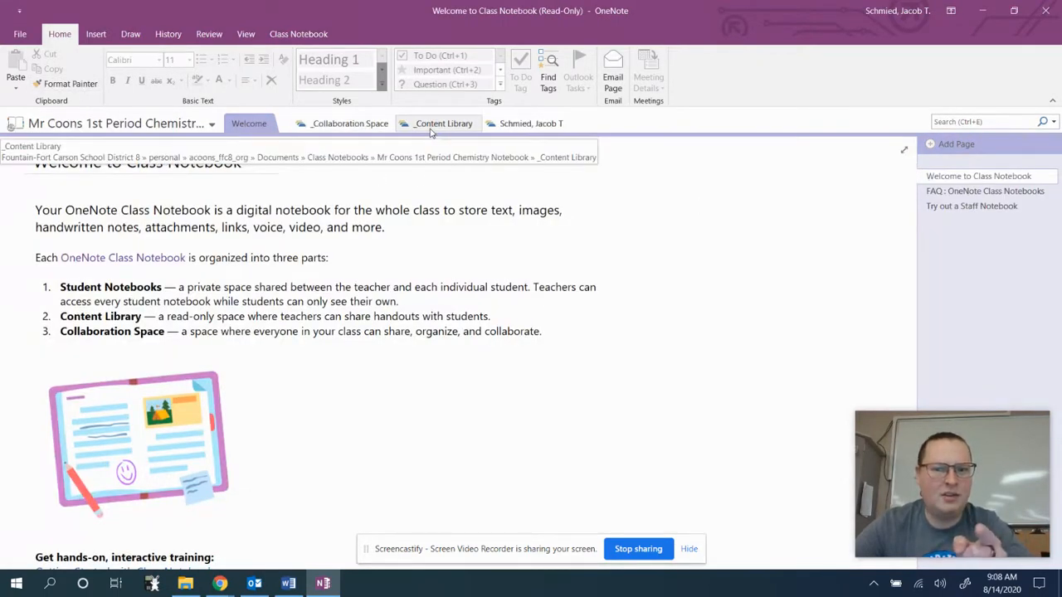
pyautogui.click(528, 126)
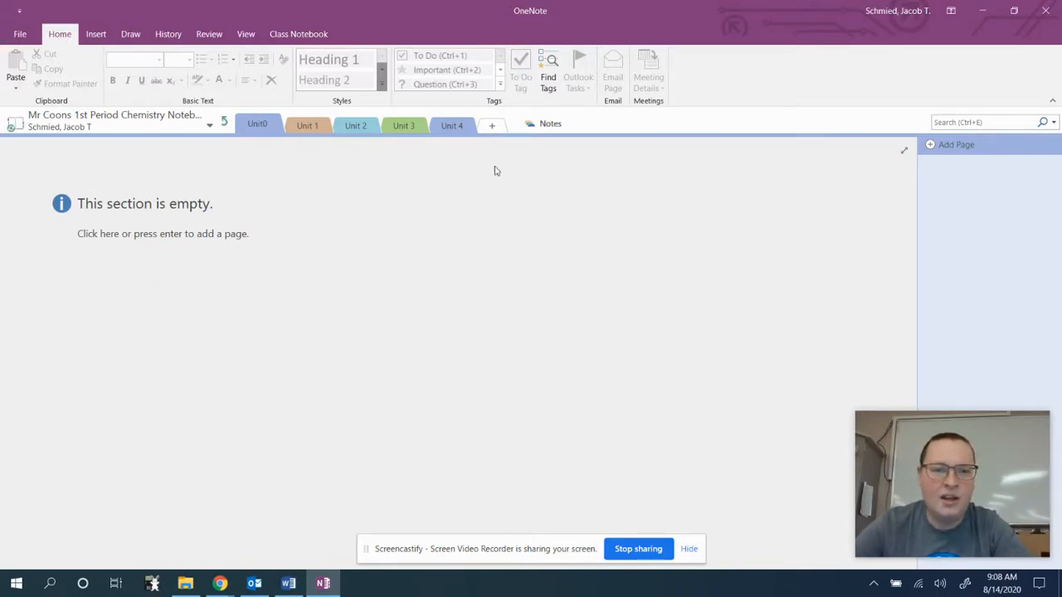
# Add a page titled 'Notes on Atoms' to the Unit0 section.
pyautogui.click(352, 126)
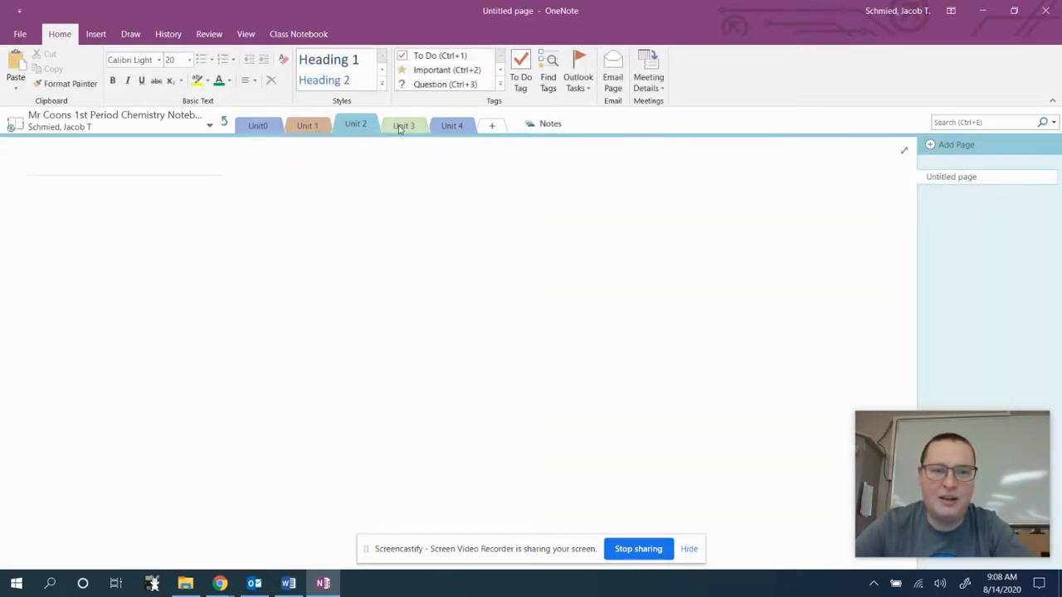
pyautogui.click(258, 126)
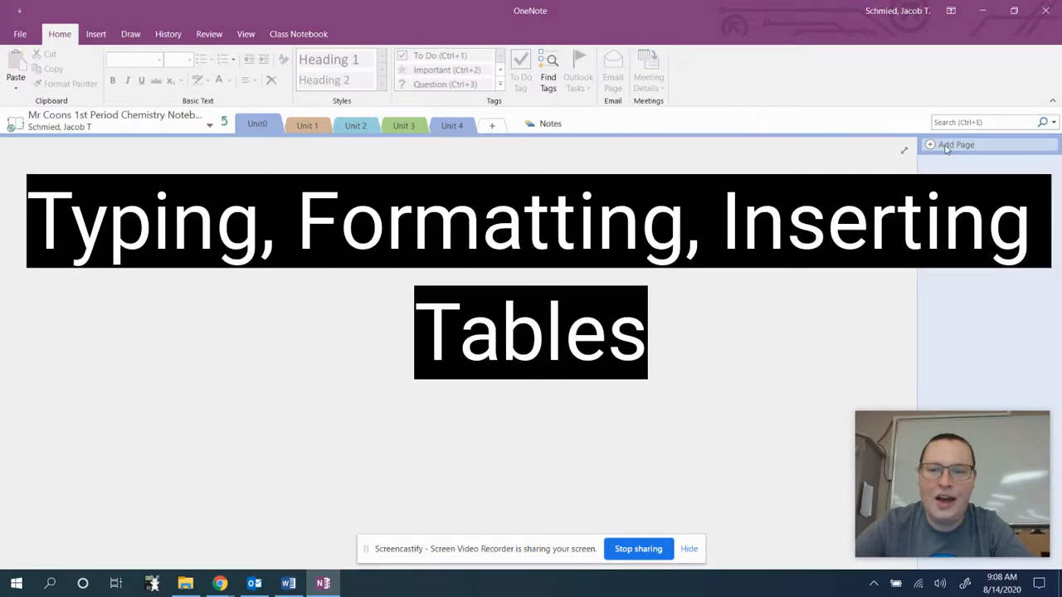
pyautogui.click(950, 145)
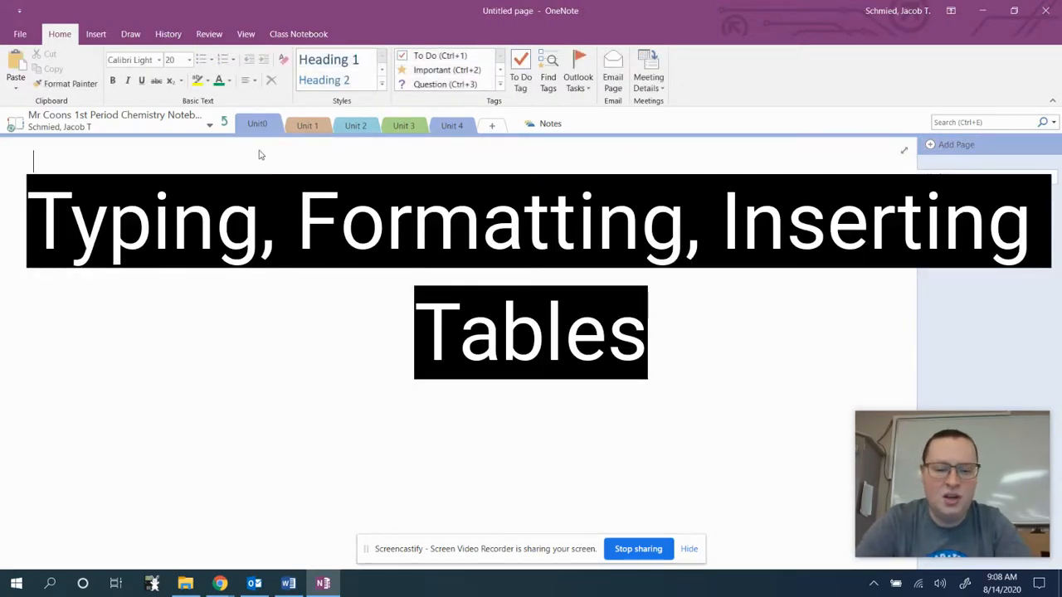
pyautogui.write('Notes on')
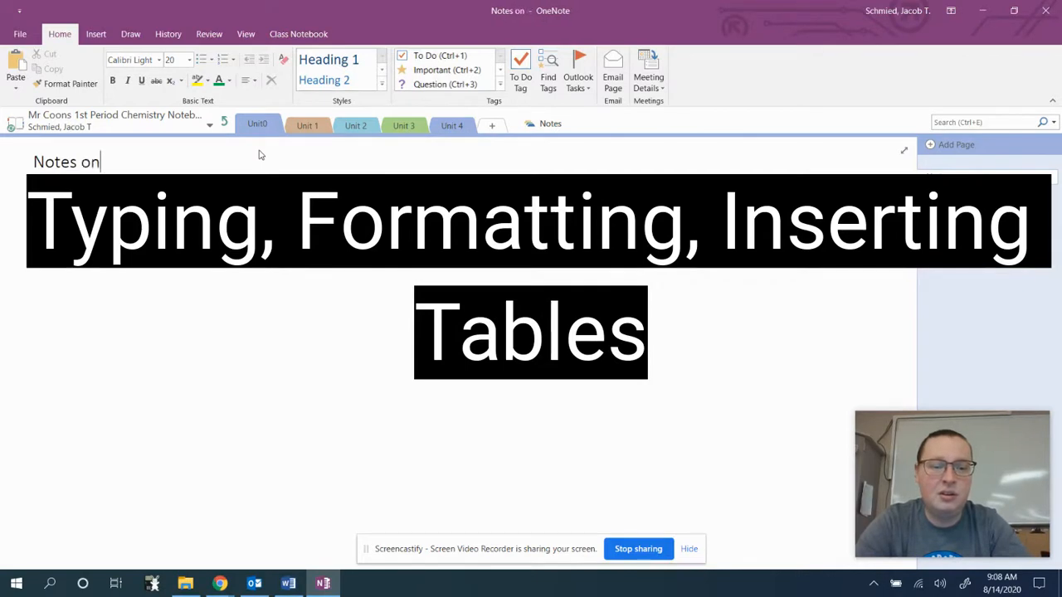
pyautogui.write(' Atoms')
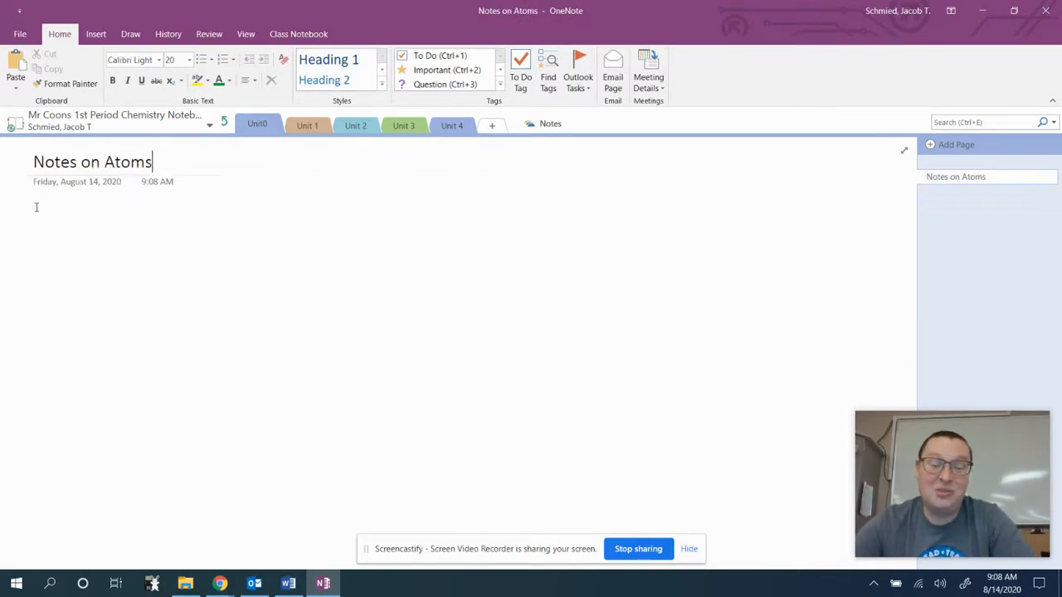
pyautogui.click(33, 215)
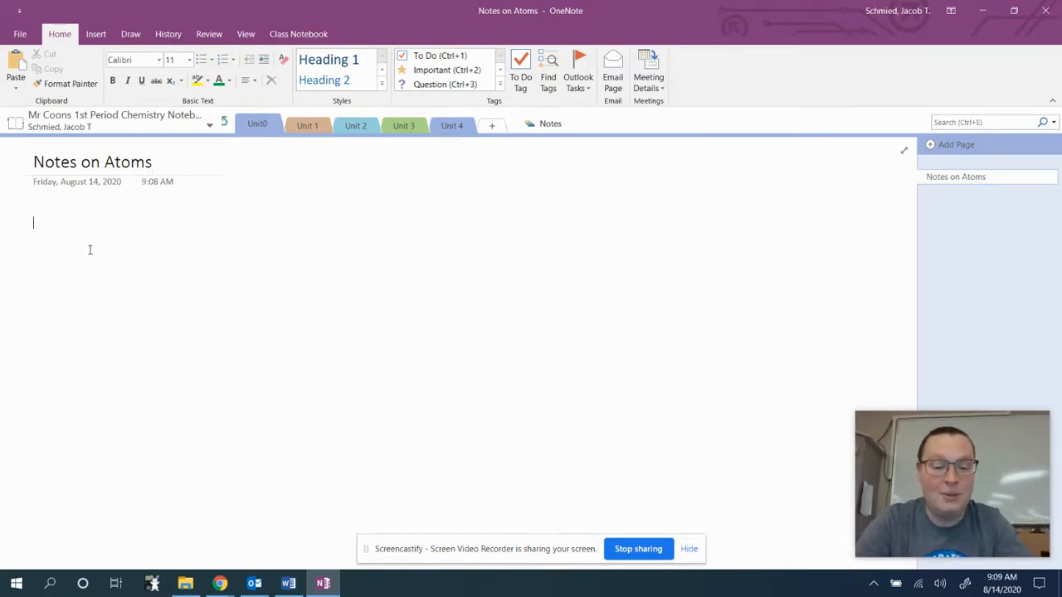
# Write a Definitions heading with bullets Atoms, Nuclues and Electrons.
pyautogui.write('Definitions')
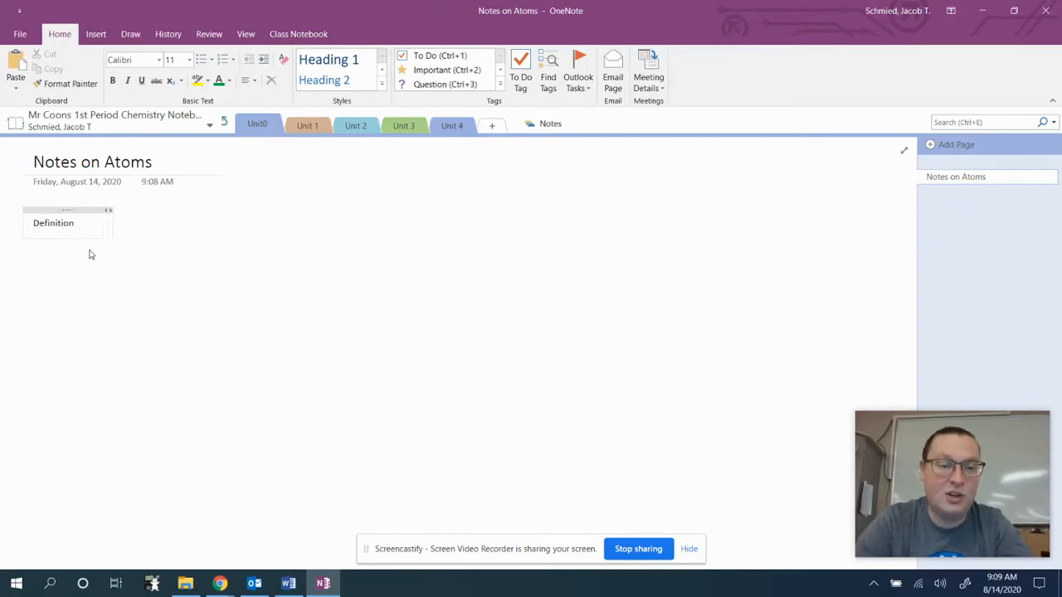
pyautogui.press('Return')
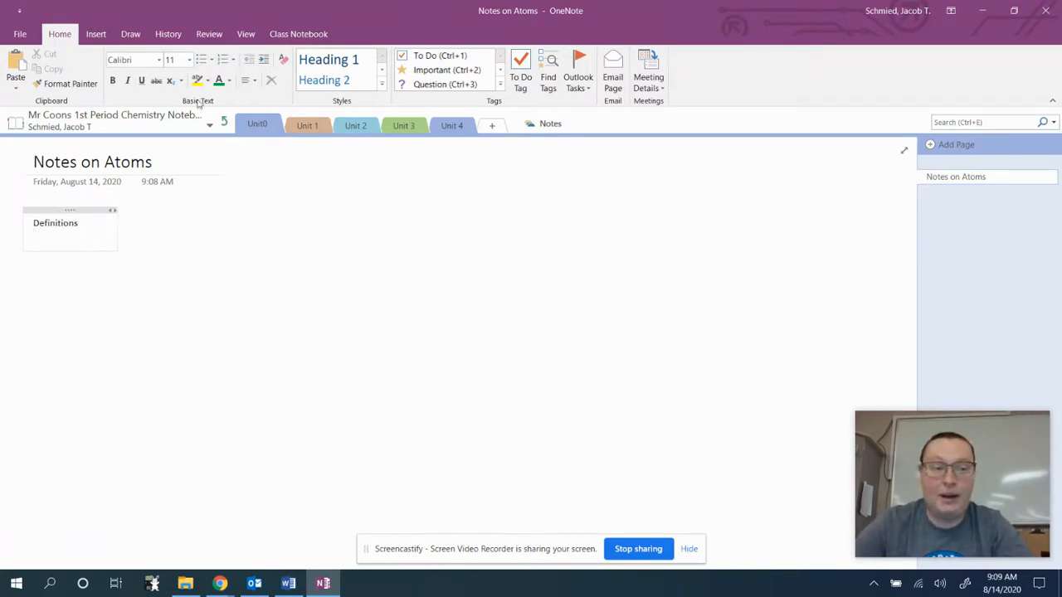
pyautogui.click(208, 61)
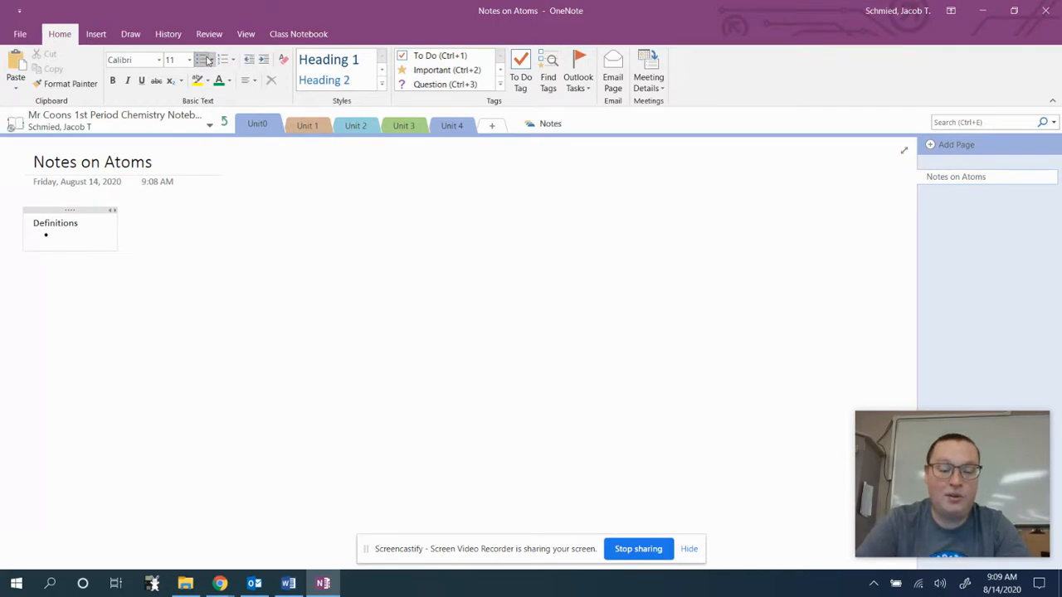
pyautogui.write('Atoms')
pyautogui.press('Return')
pyautogui.write('Nu')
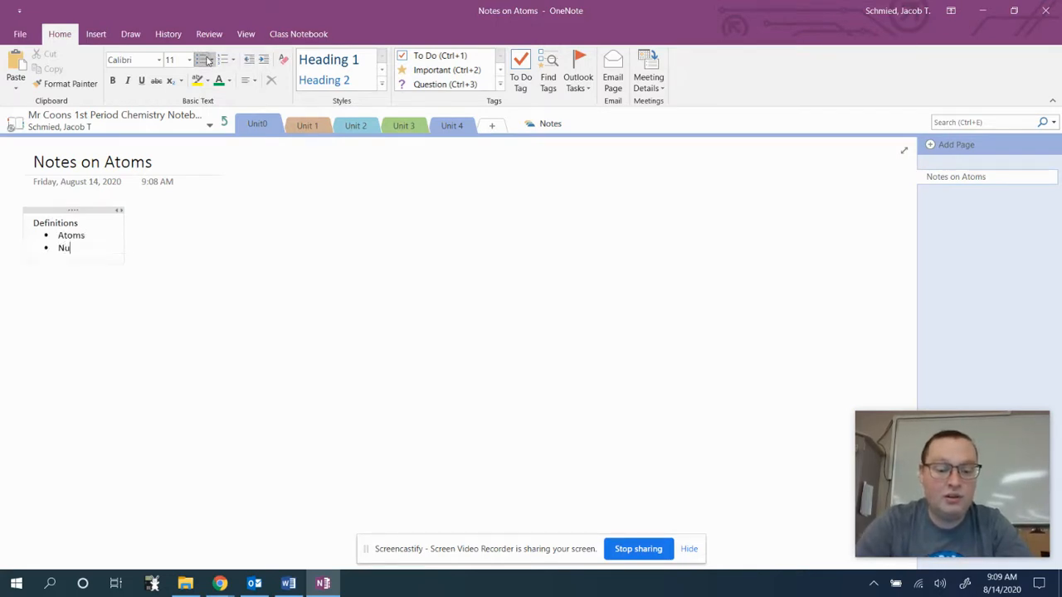
pyautogui.write('clues')
pyautogui.press('Return')
pyautogui.write('Elec')
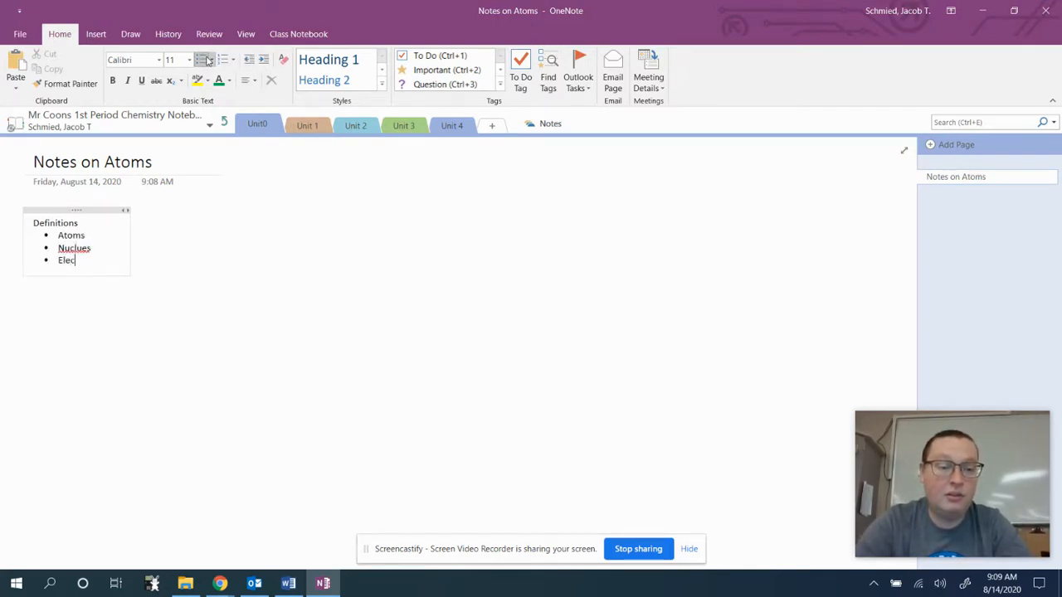
pyautogui.write('trons')
pyautogui.press('Return')
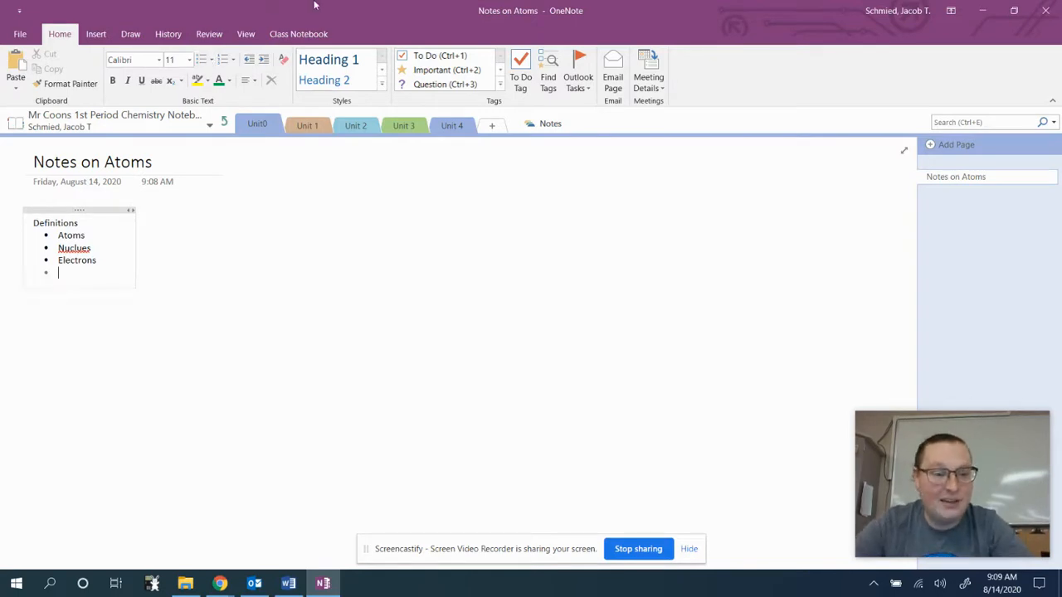
pyautogui.click(411, 208)
# Add a separate 'Steps for my lab' note numbered 'Wash your hands' and 'Do the lab!'.
pyautogui.click(410, 215)
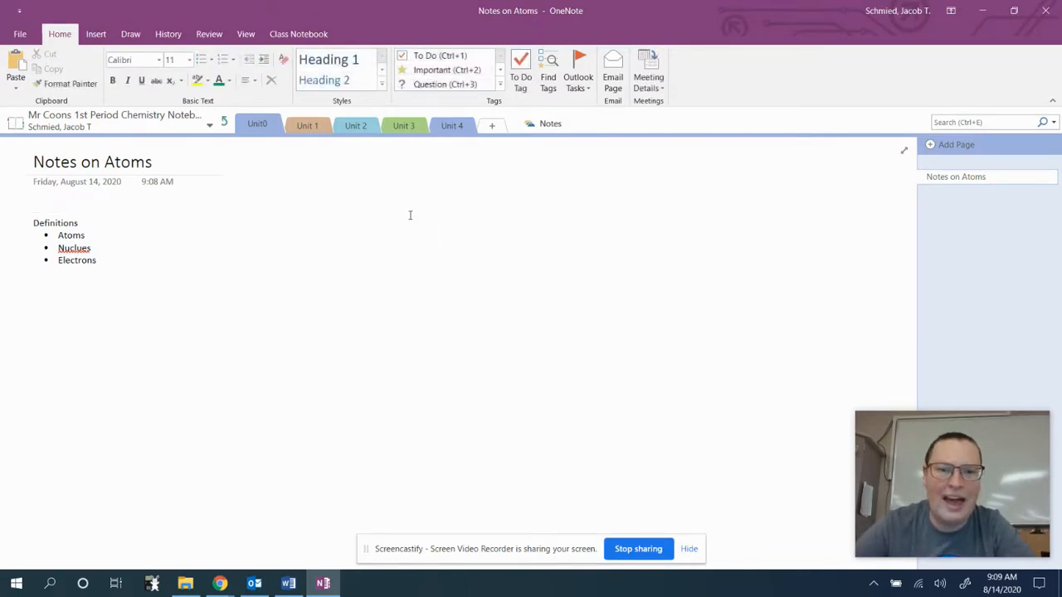
pyautogui.write('Steps for my lab')
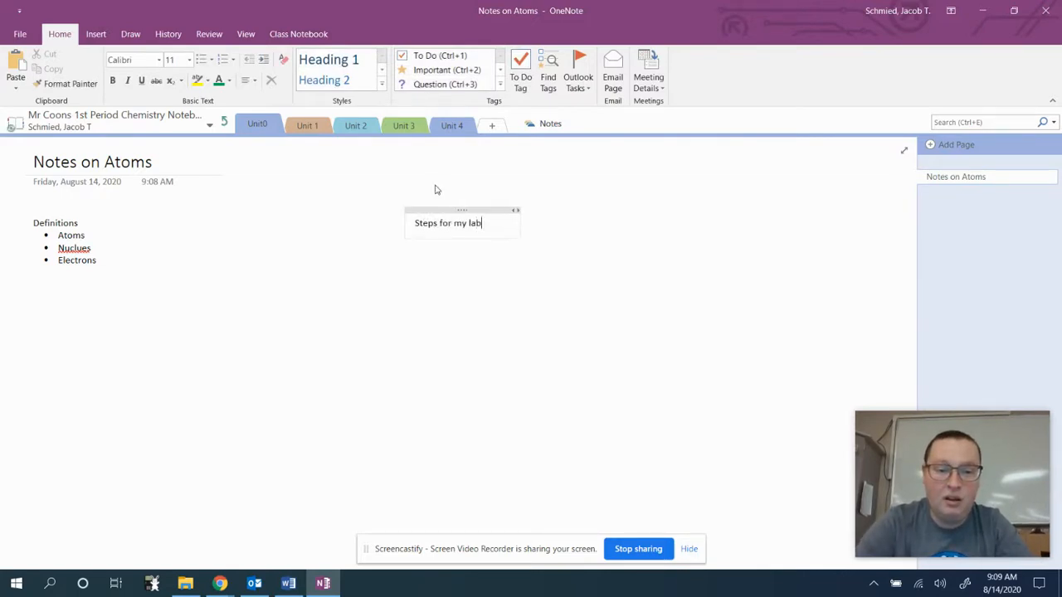
pyautogui.press('Return')
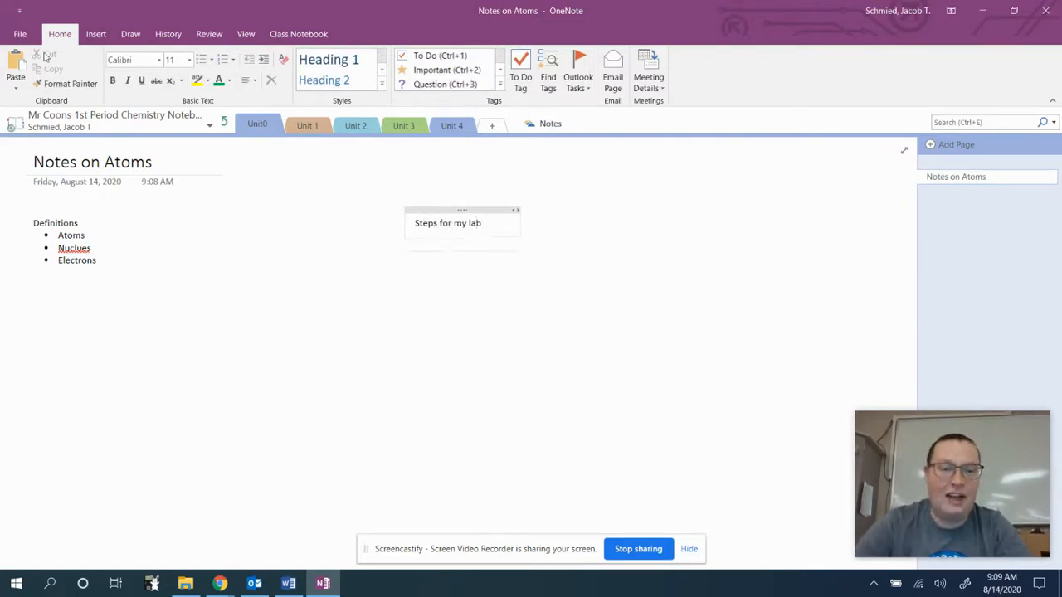
pyautogui.click(222, 62)
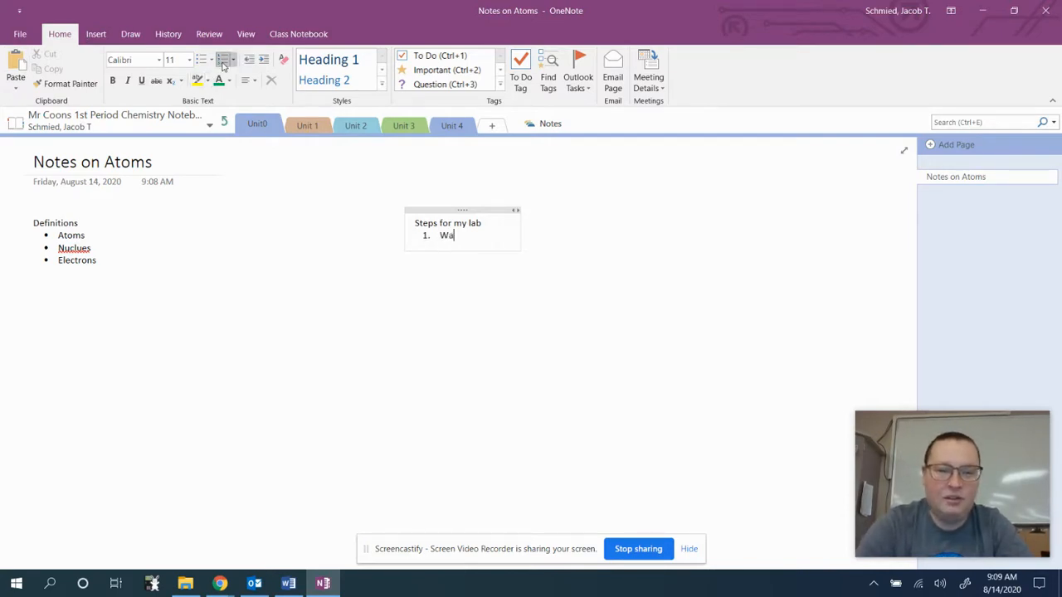
pyautogui.write('Wash your hands')
pyautogui.press('Return')
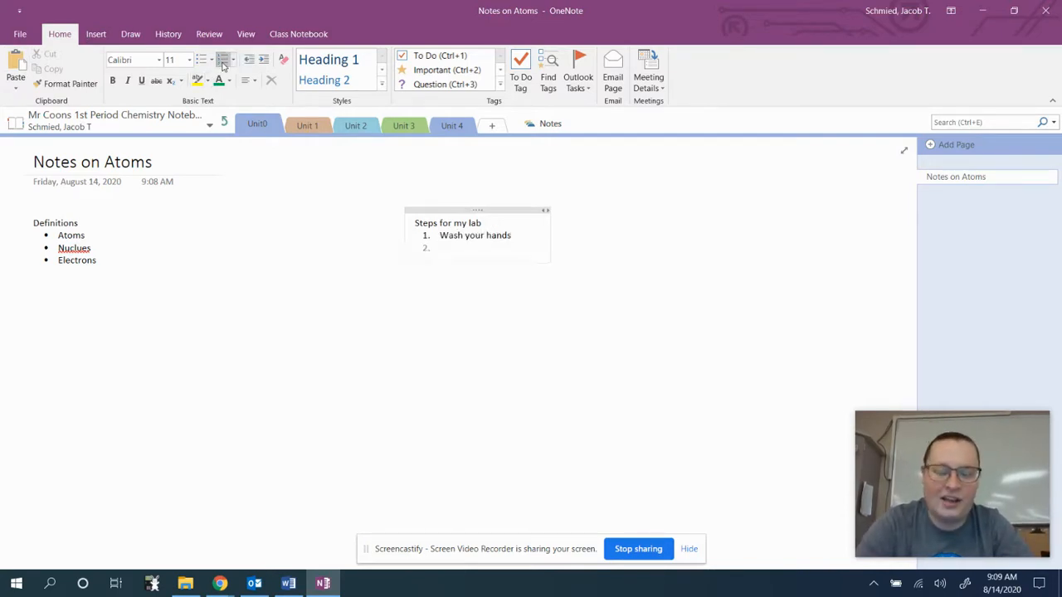
pyautogui.write('Do the lab!')
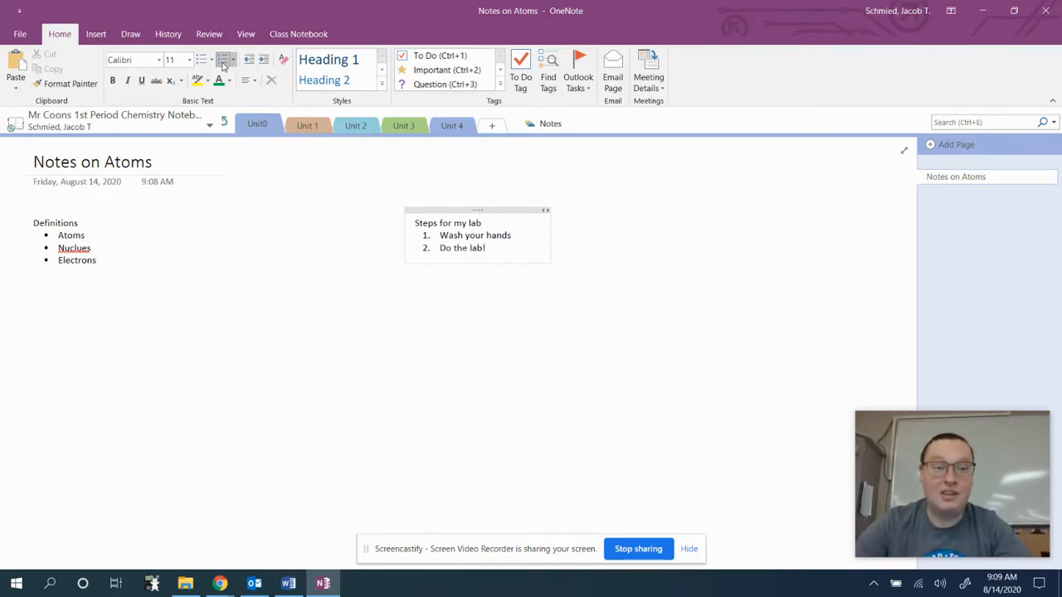
pyautogui.click(83, 227)
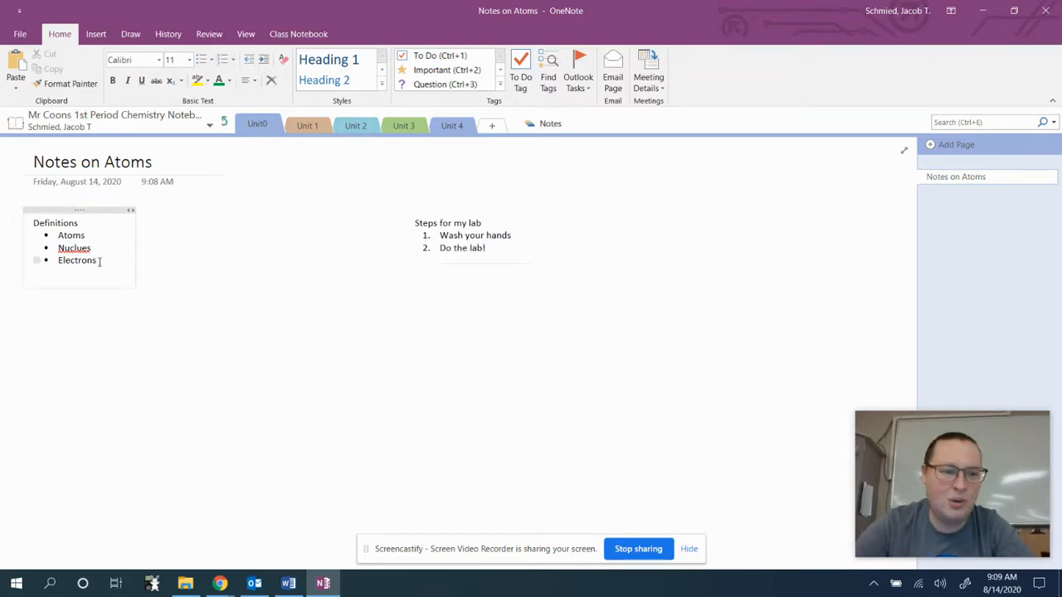
# Format the word Electrons as bold orange text with yellow highlight.
pyautogui.moveTo(100, 261); pyautogui.dragTo(58, 264)
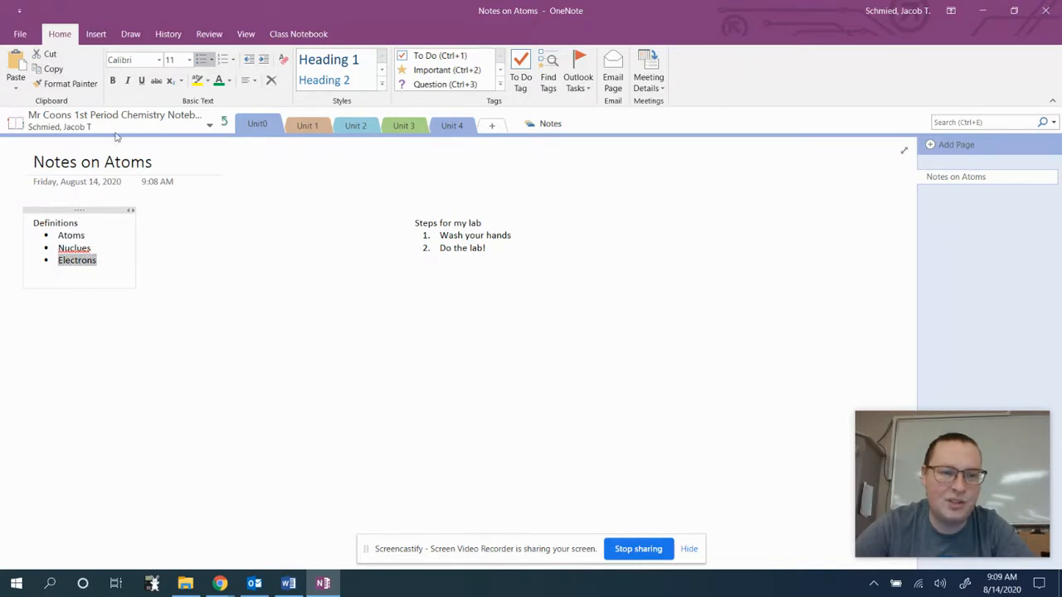
pyautogui.click(115, 82)
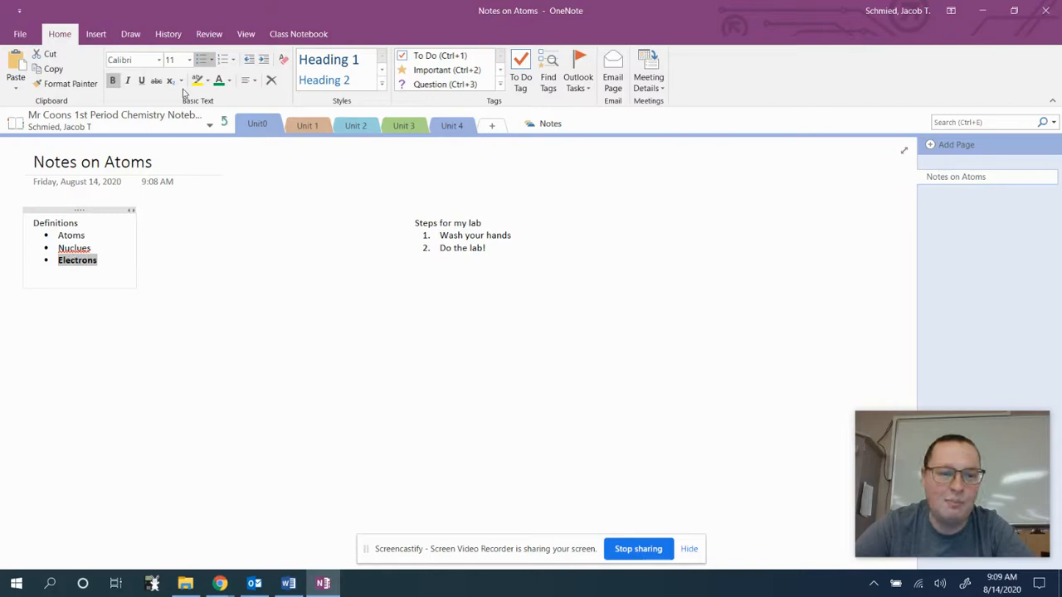
pyautogui.click(229, 80)
pyautogui.click(285, 130)
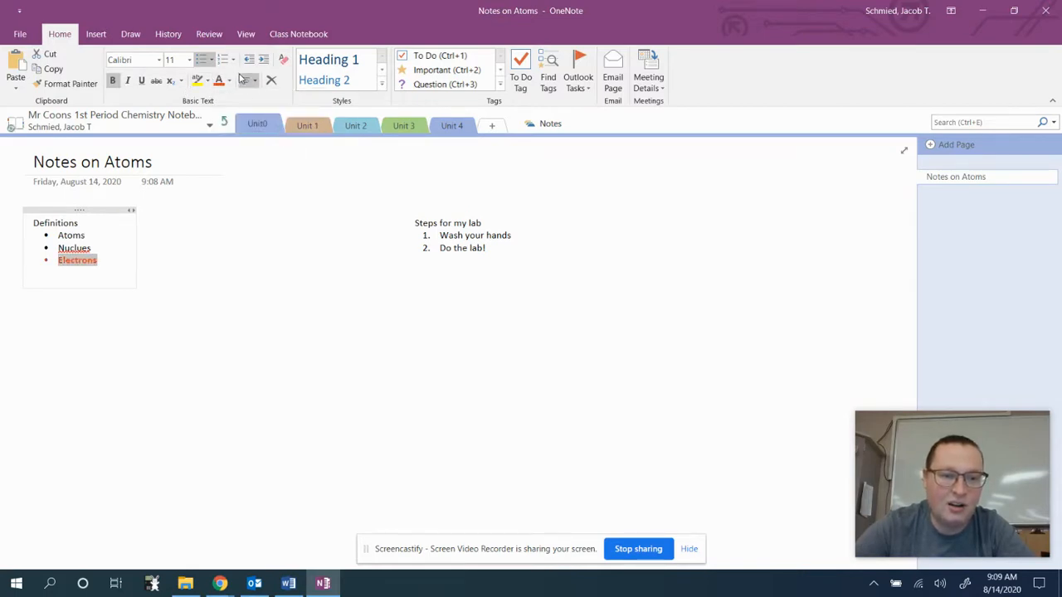
pyautogui.click(197, 81)
pyautogui.click(232, 322)
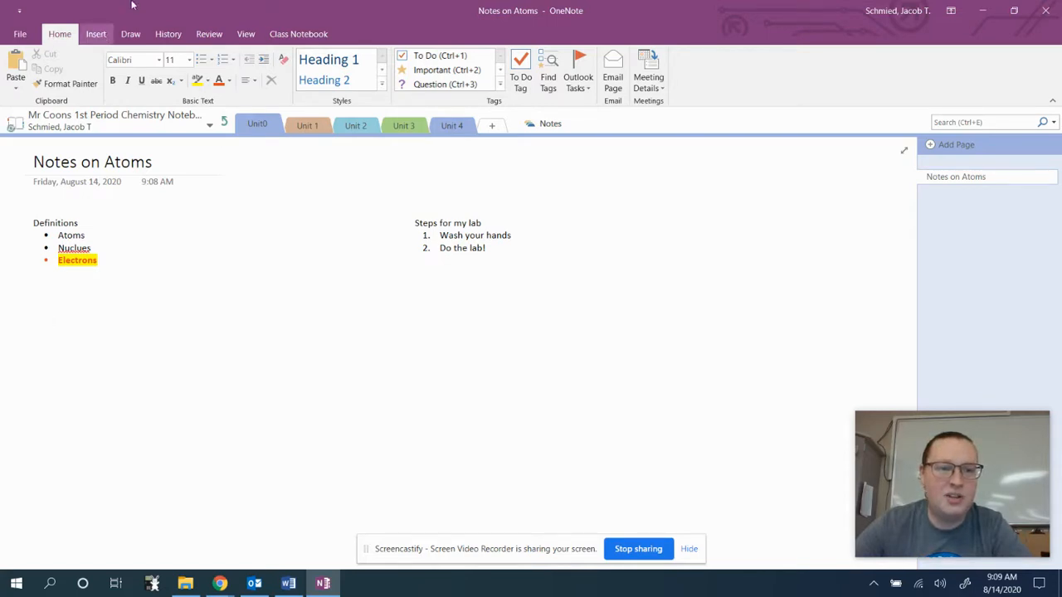
# Insert a 4x4 table with headers Trials, Time and Amount of gas produced.
pyautogui.click(95, 34)
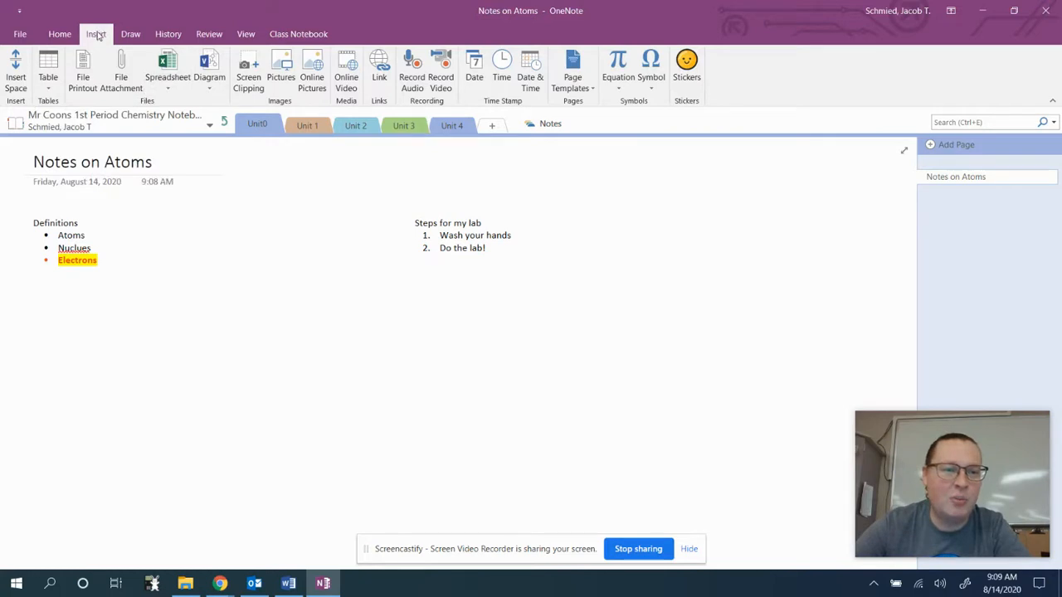
pyautogui.click(48, 70)
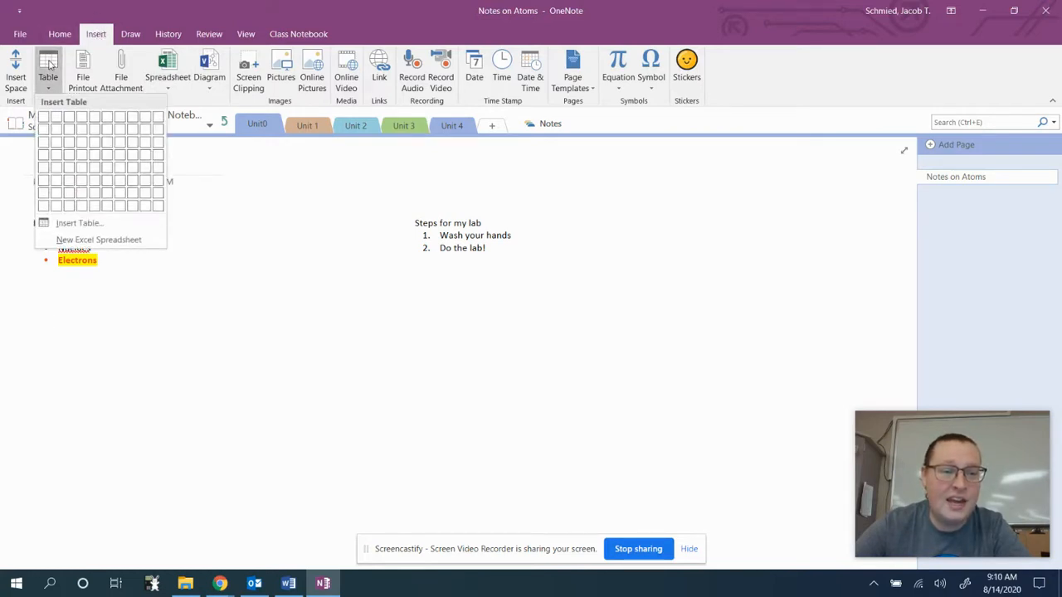
pyautogui.click(82, 156)
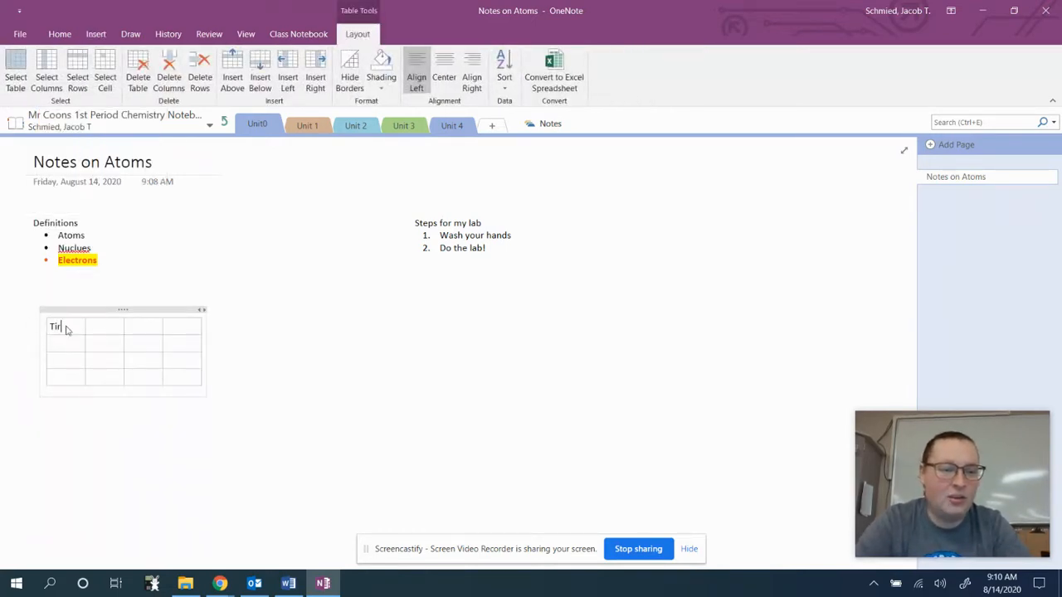
pyautogui.write('Trials')
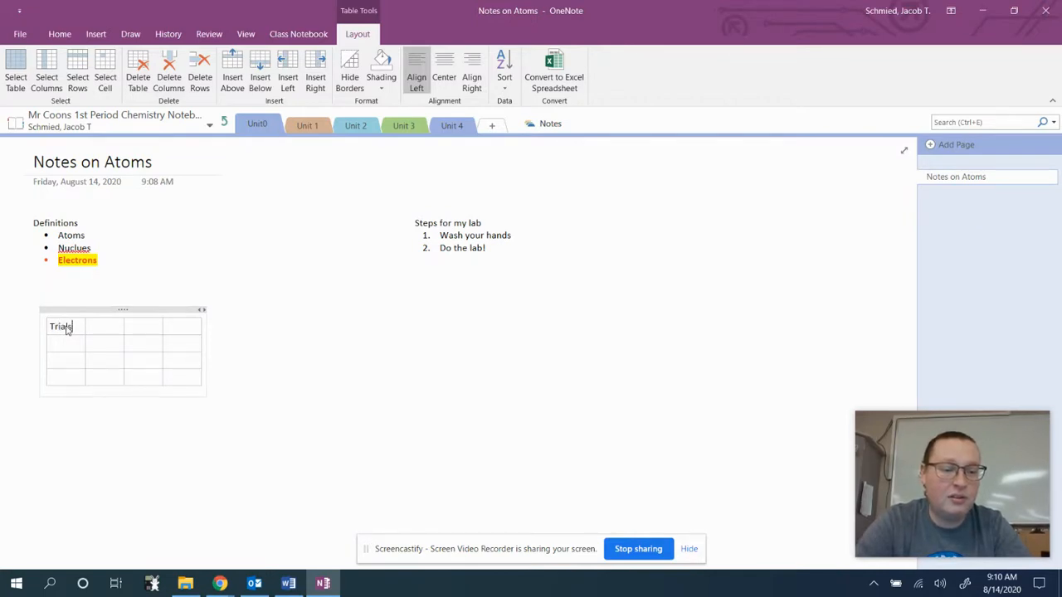
pyautogui.press('Tab')
pyautogui.write('Time')
pyautogui.press('Tab')
pyautogui.write('Amou')
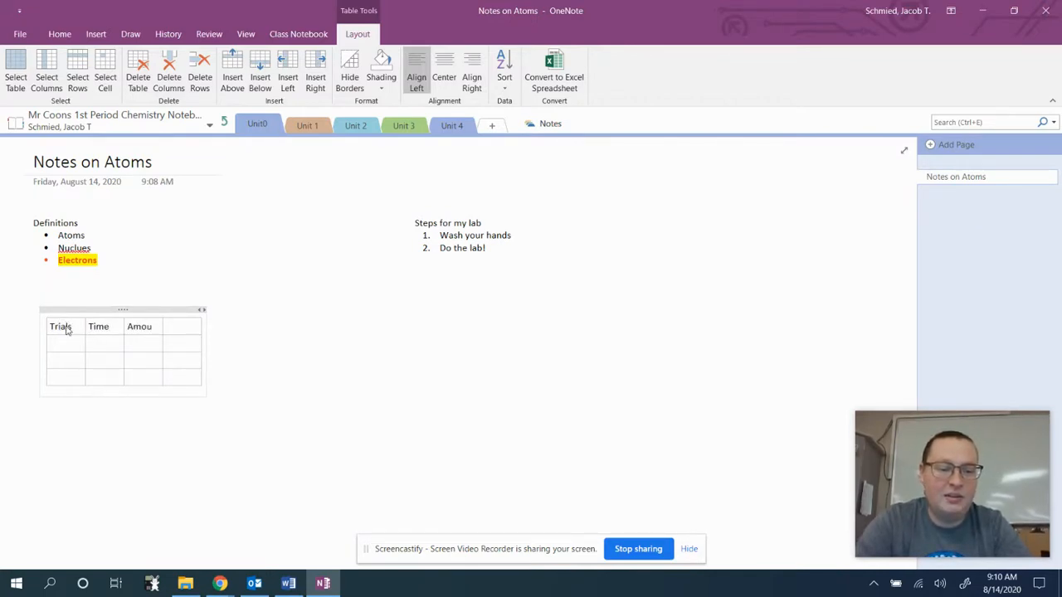
pyautogui.write('nt of gas produc')
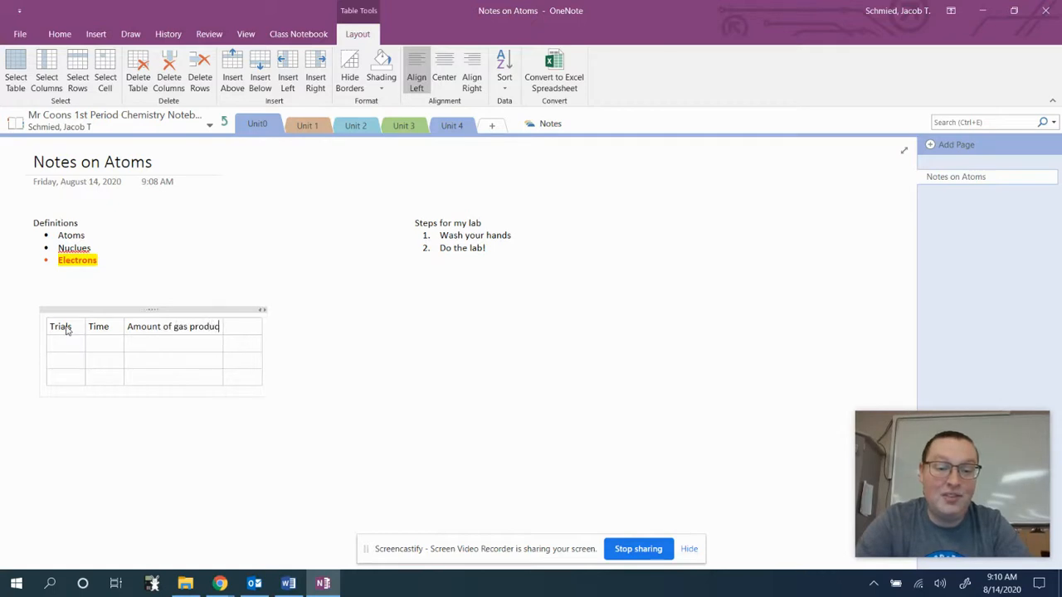
pyautogui.write('ed')
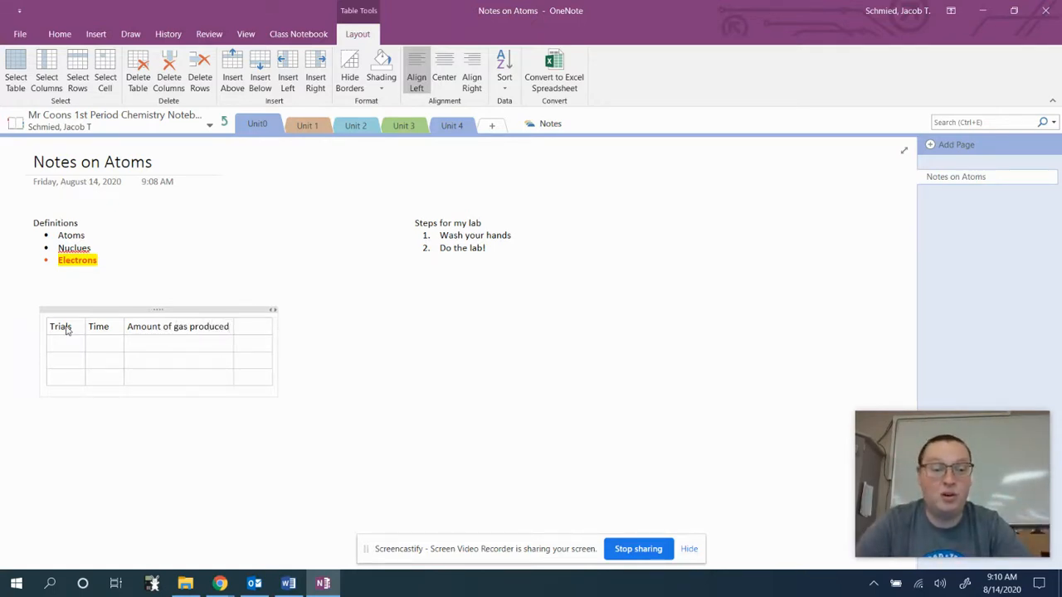
# Number the first trial as 1 in the first column and resize the table container.
pyautogui.click(68, 347)
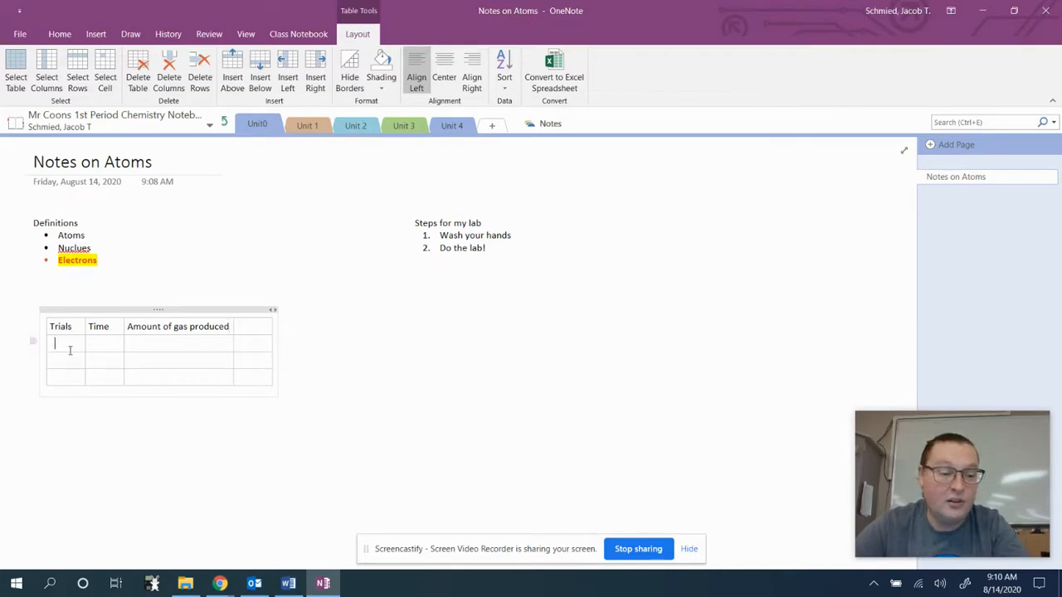
pyautogui.write('1')
pyautogui.click(72, 362)
pyautogui.moveTo(277, 397); pyautogui.dragTo(394, 500)
pyautogui.click(591, 390)
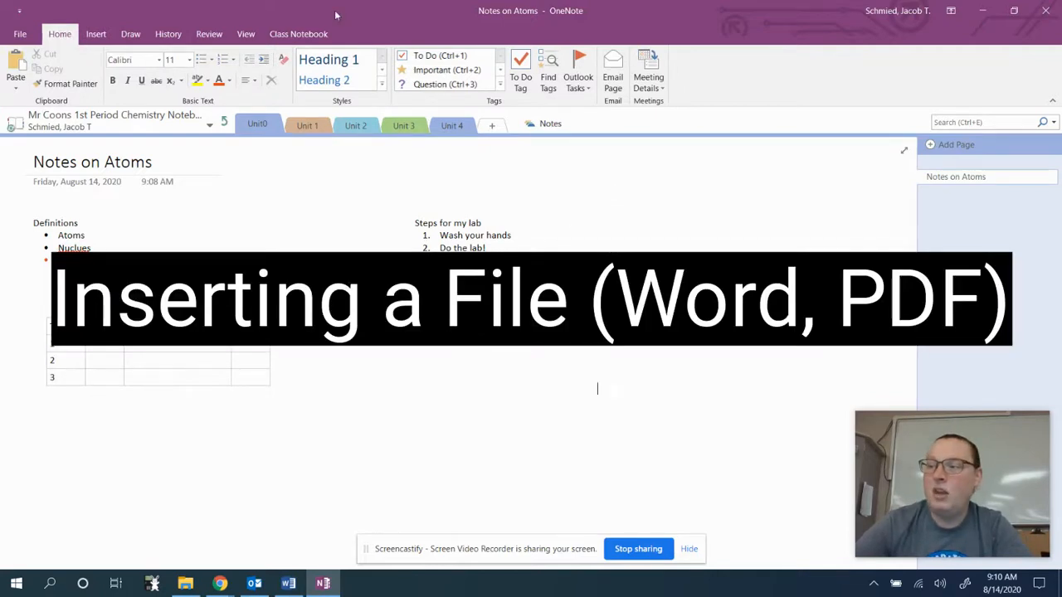
# Add another Unit0 page titled 'BEST ESSAY EVER' and move into its body.
pyautogui.click(95, 34)
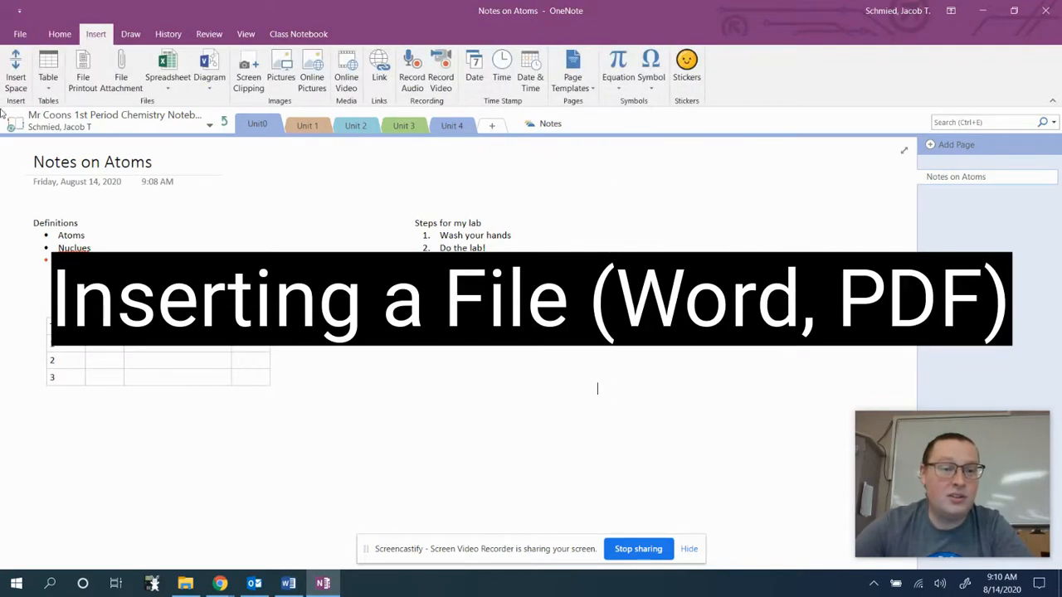
pyautogui.click(944, 146)
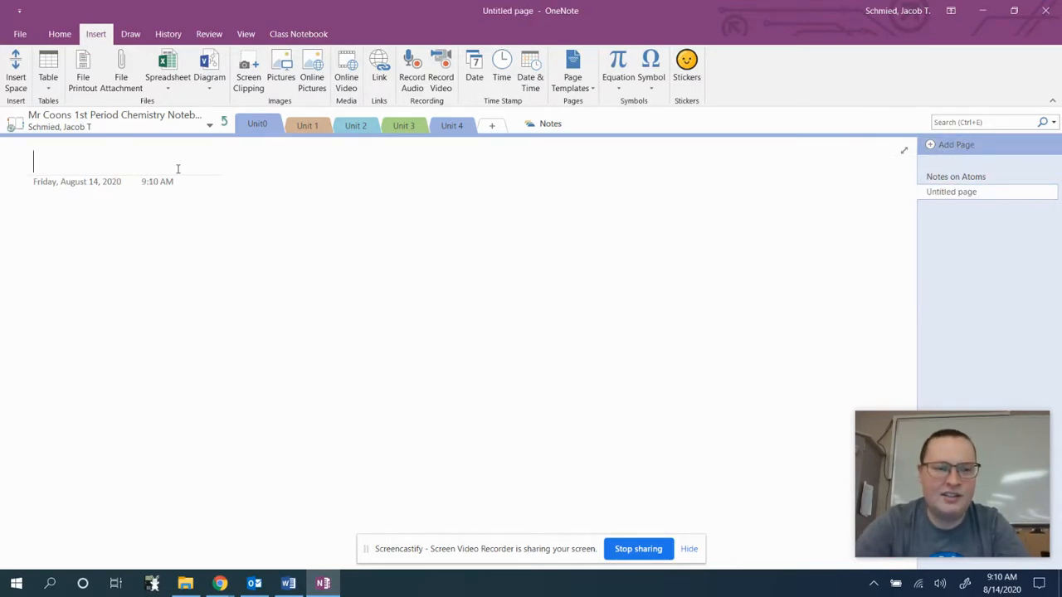
pyautogui.write('BEST ESSAY EVER')
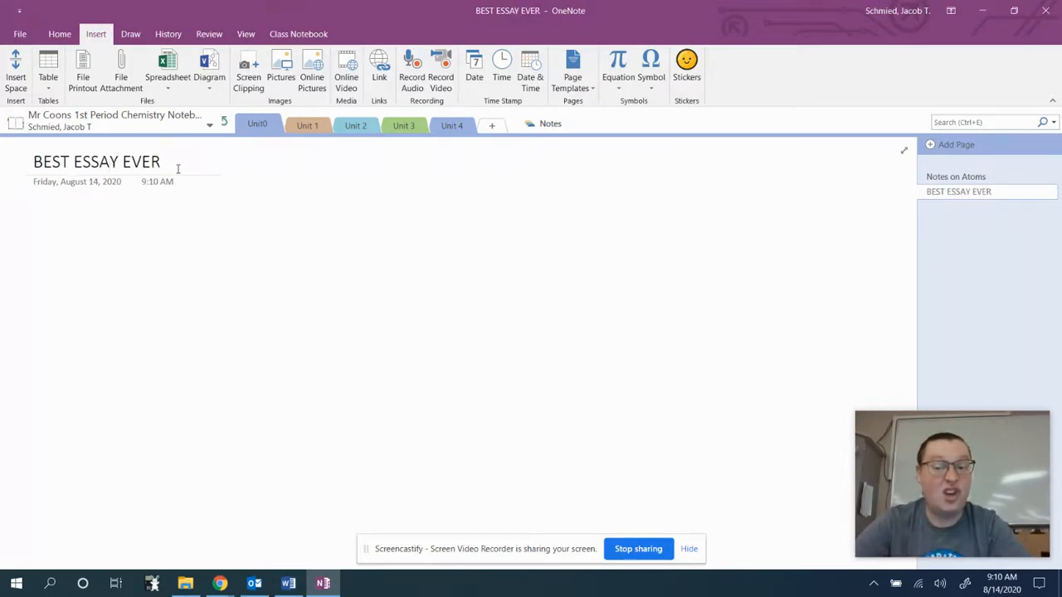
pyautogui.press('Return')
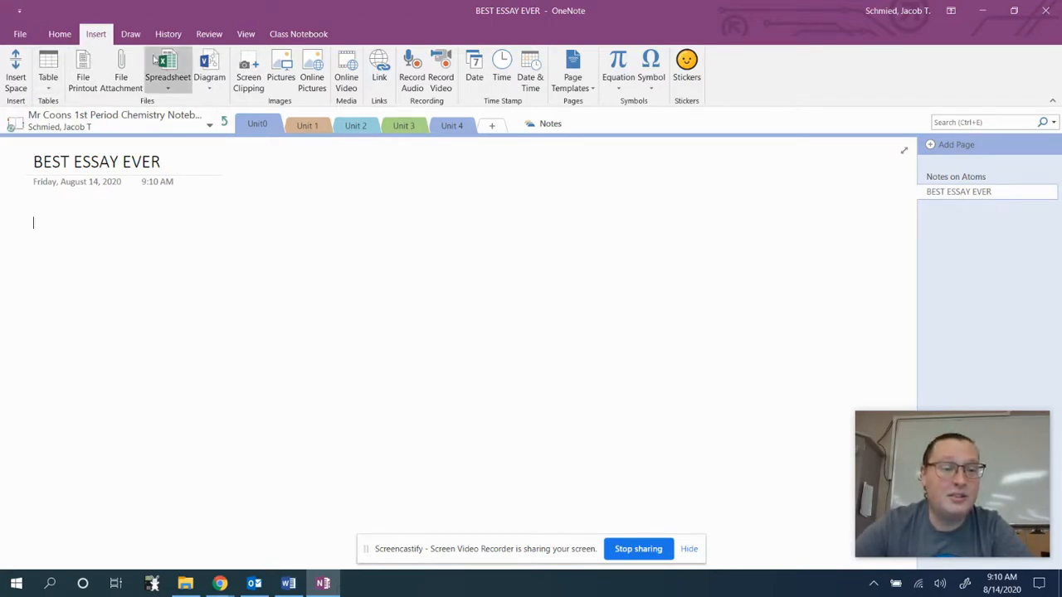
# Insert BEST ESSAY EVER from the Desktop as a file printout.
pyautogui.click(83, 76)
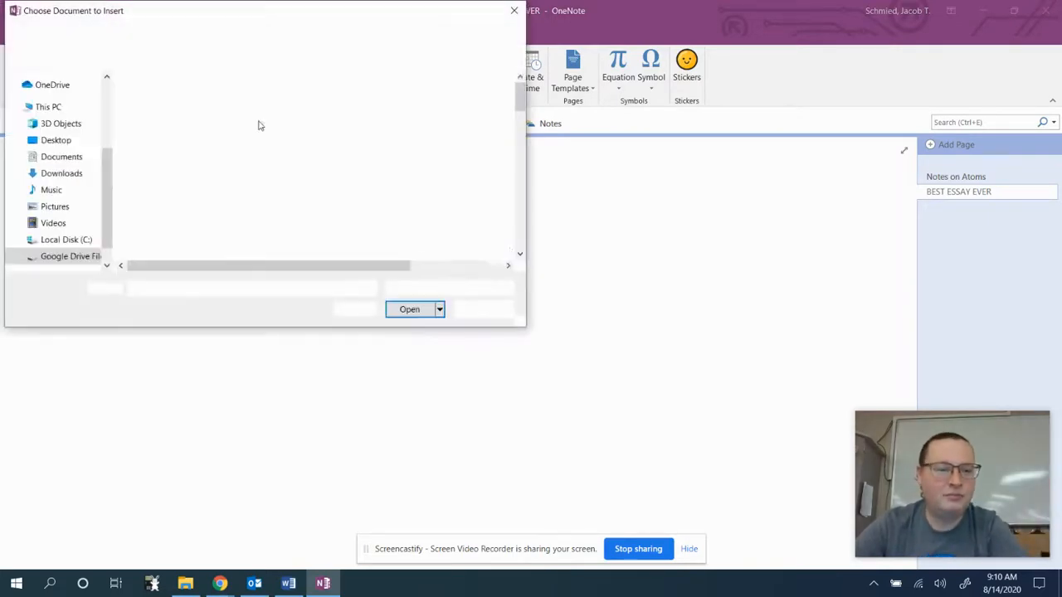
pyautogui.click(70, 159)
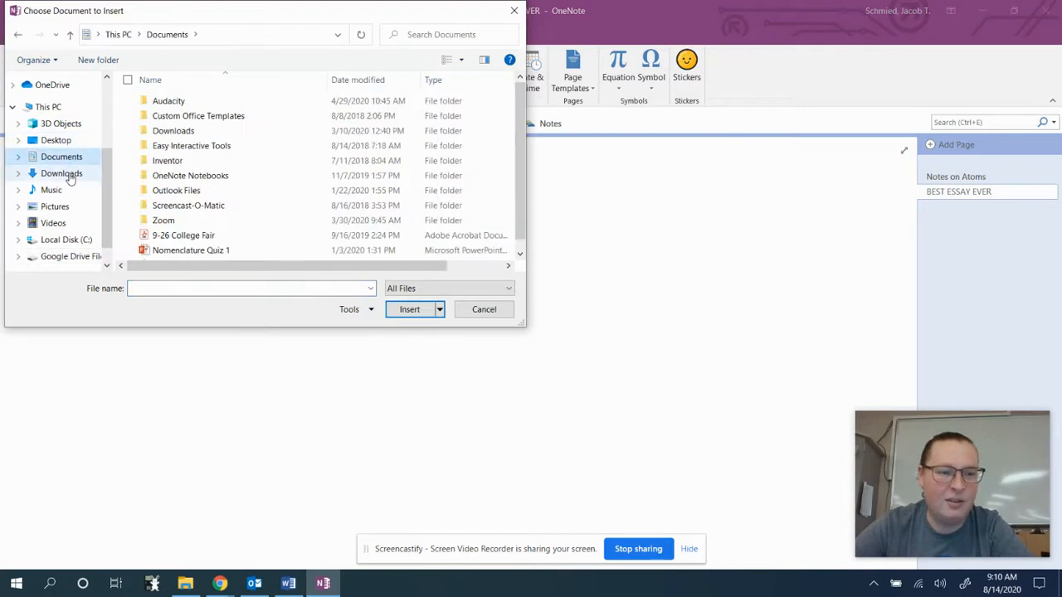
pyautogui.click(70, 175)
pyautogui.click(58, 141)
pyautogui.scroll(-10, 241, 166)
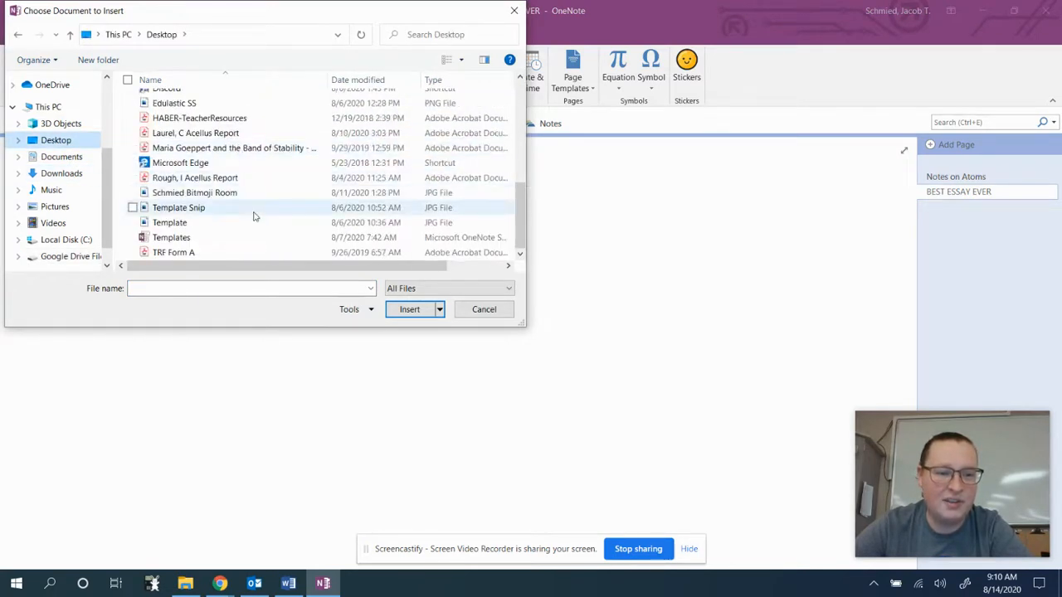
pyautogui.scroll(2, 254, 216)
pyautogui.click(217, 97)
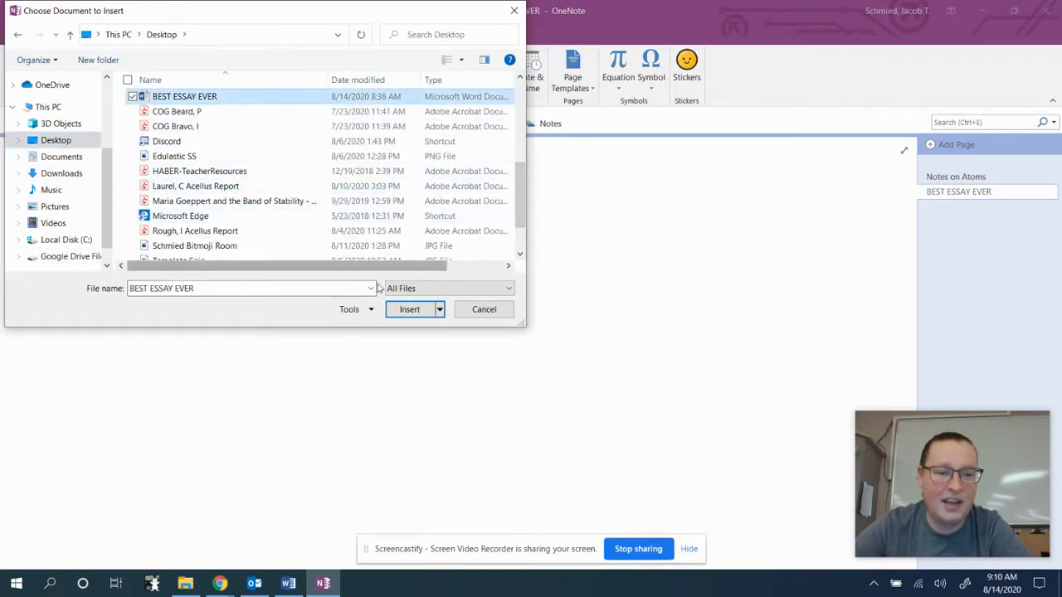
pyautogui.click(399, 310)
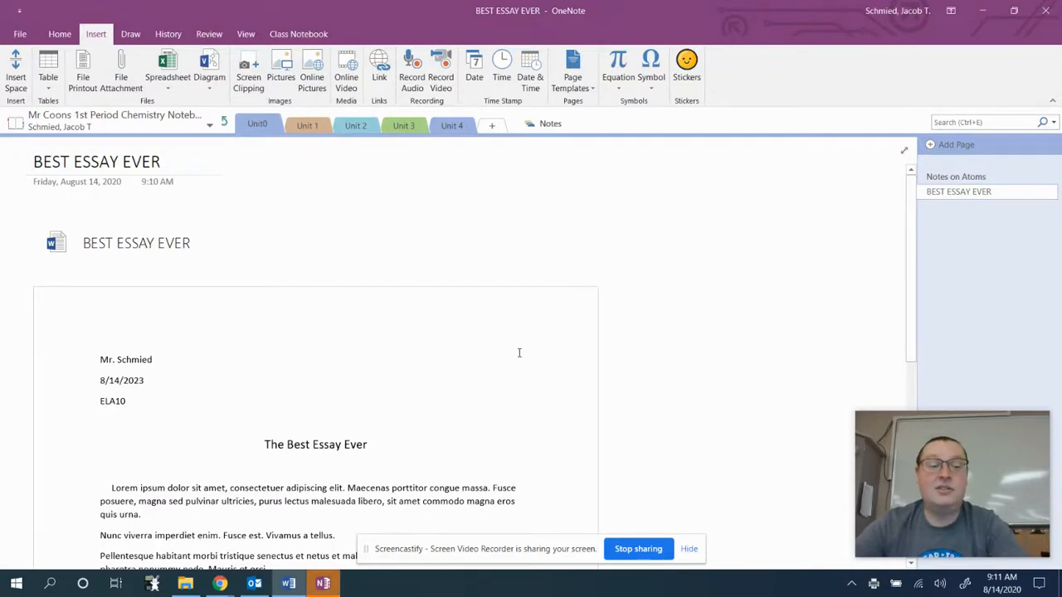
pyautogui.scroll(-2, 430, 371)
pyautogui.scroll(-1, 430, 371)
pyautogui.scroll(-3, 386, 323)
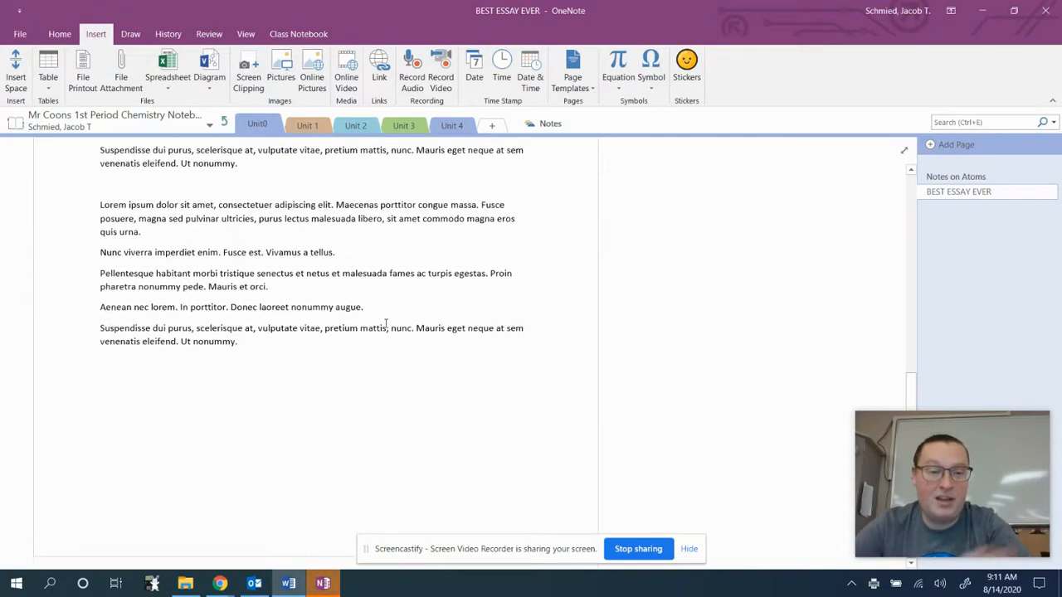
pyautogui.scroll(3, 411, 312)
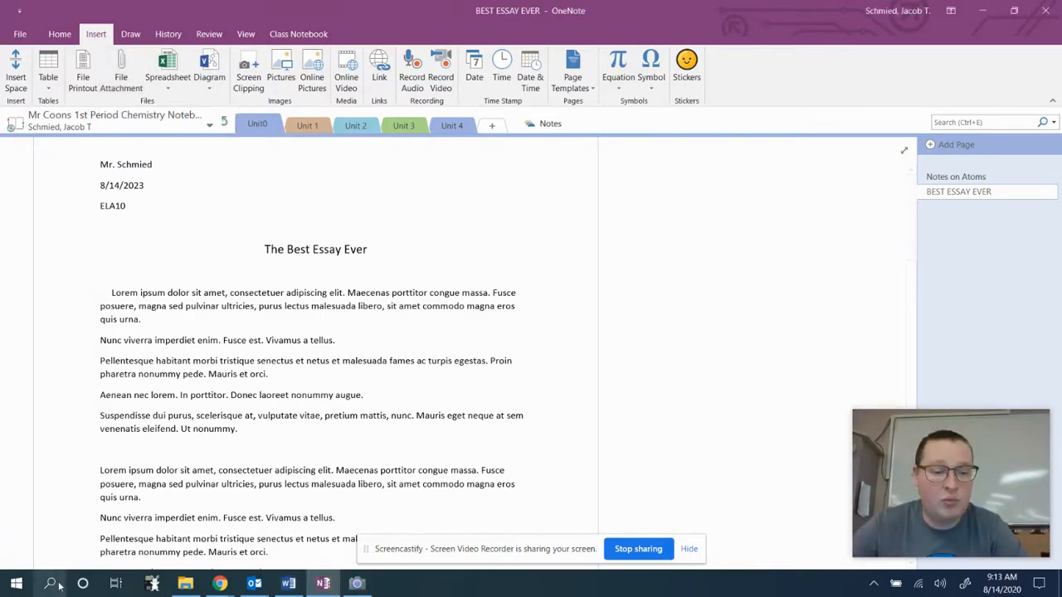
# Open the Camera app through Windows search to view the handwritten notes photo, then return to OneNote.
pyautogui.click(50, 583)
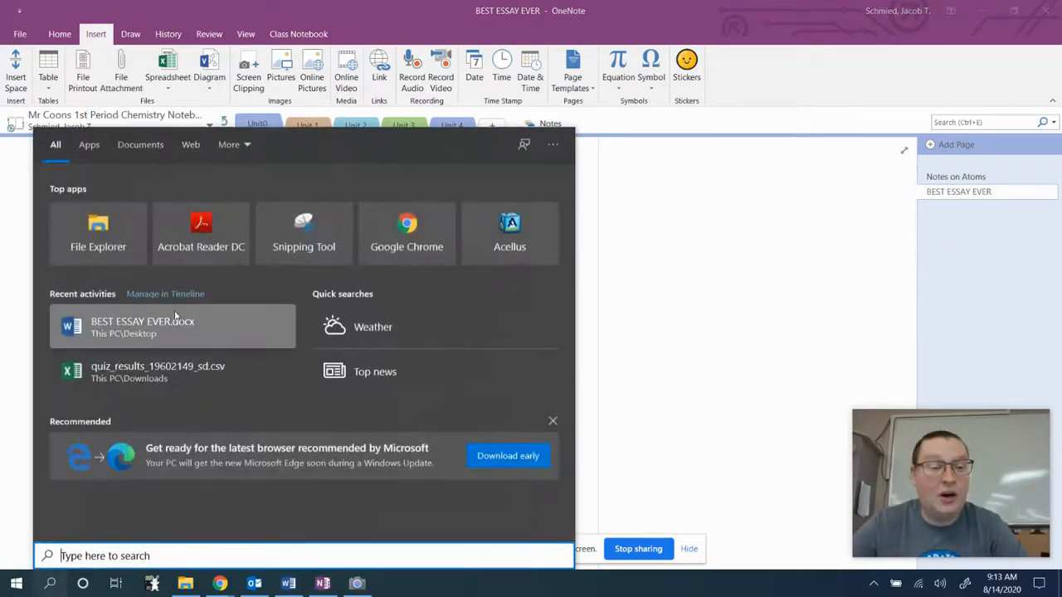
pyautogui.write('Camre')
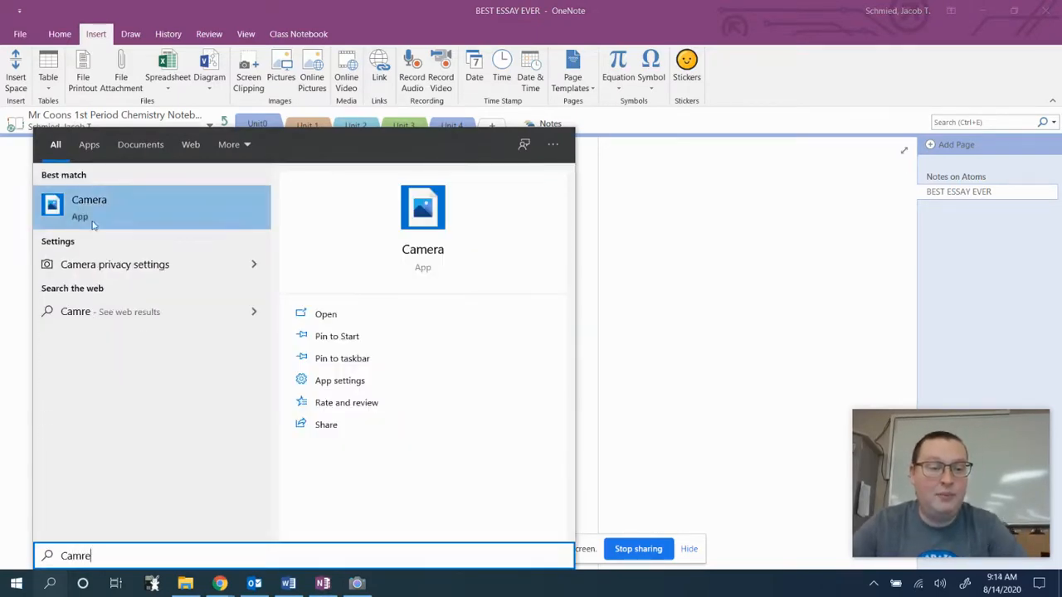
pyautogui.click(136, 196)
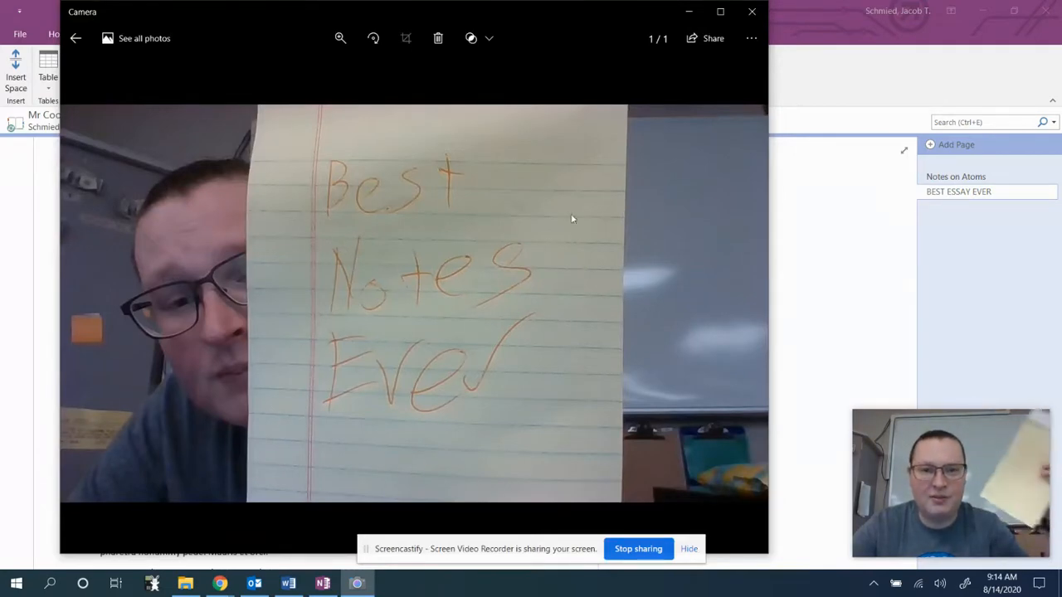
pyautogui.click(847, 297)
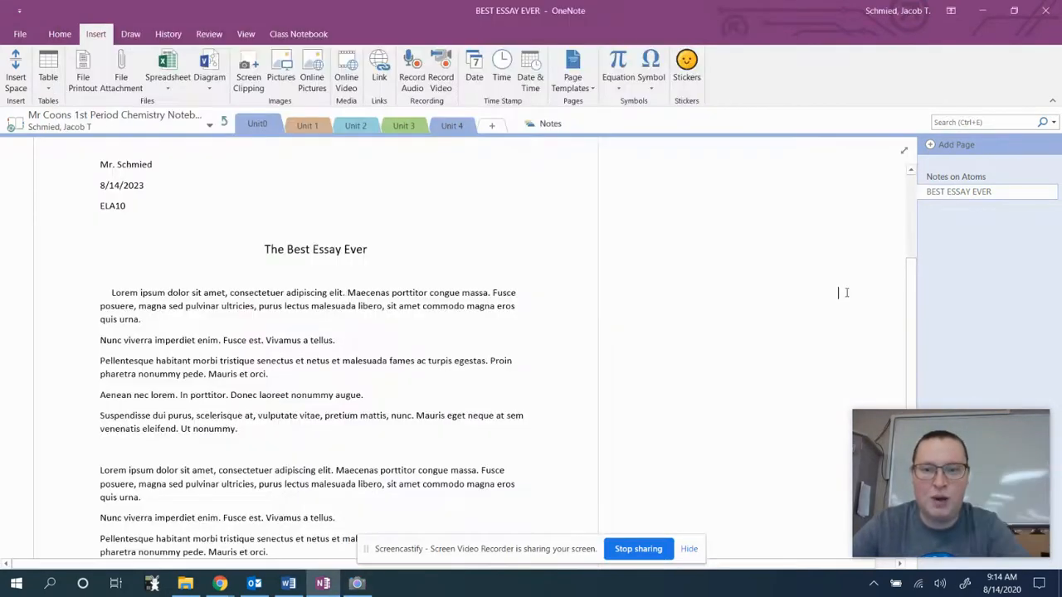
# Add a new page titled 'BEST NOTES EVER'.
pyautogui.click(954, 145)
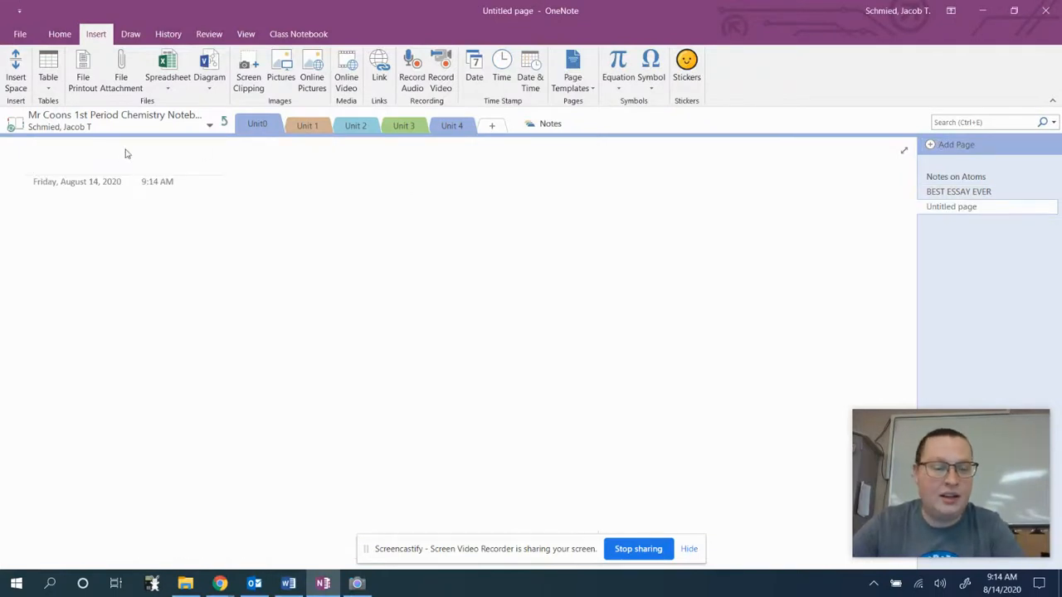
pyautogui.write('BEST N')
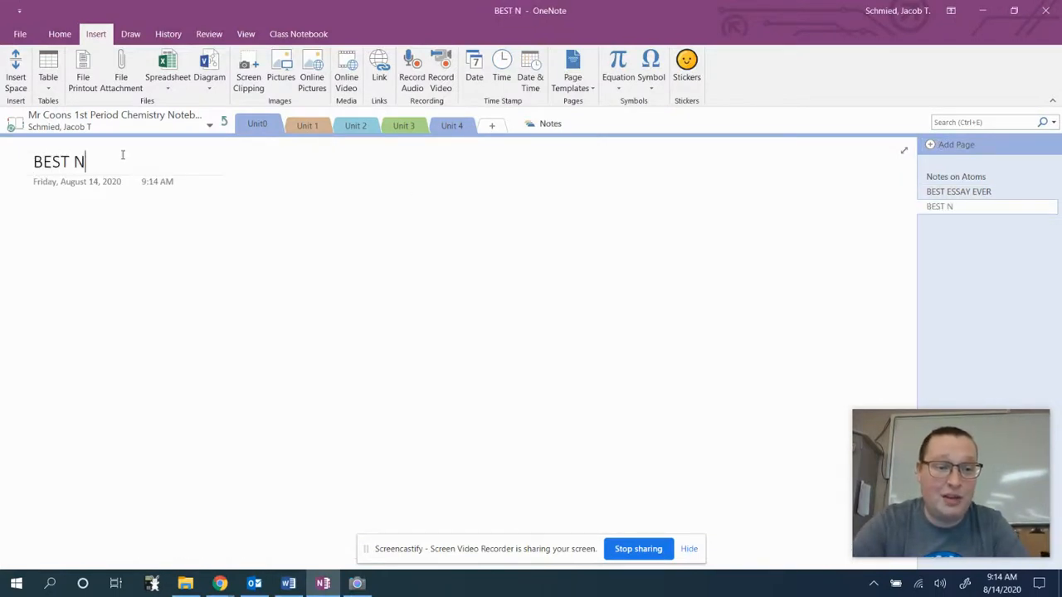
pyautogui.write('OTES EVER')
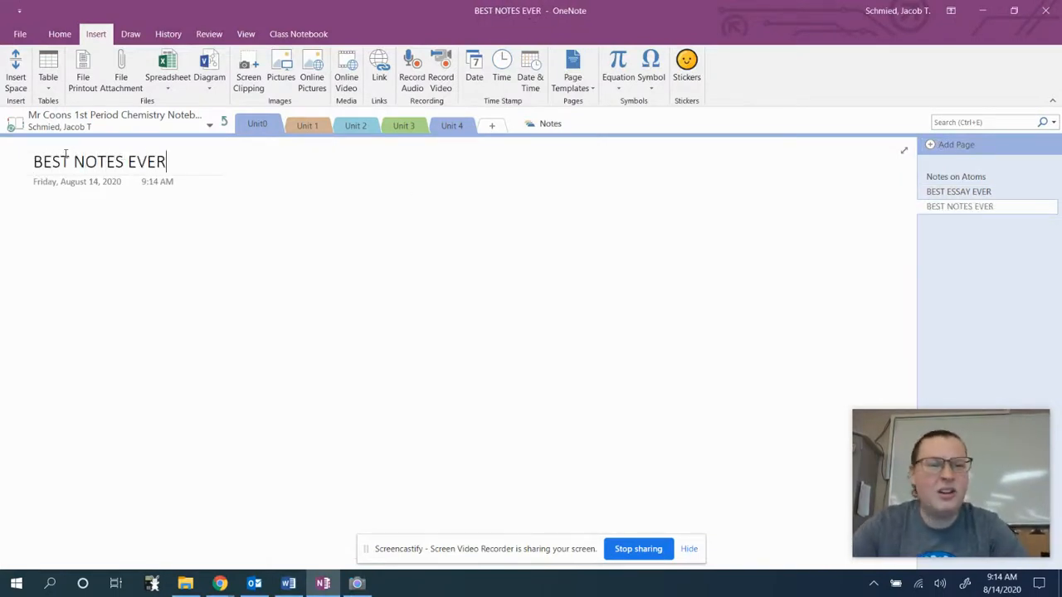
pyautogui.click(68, 217)
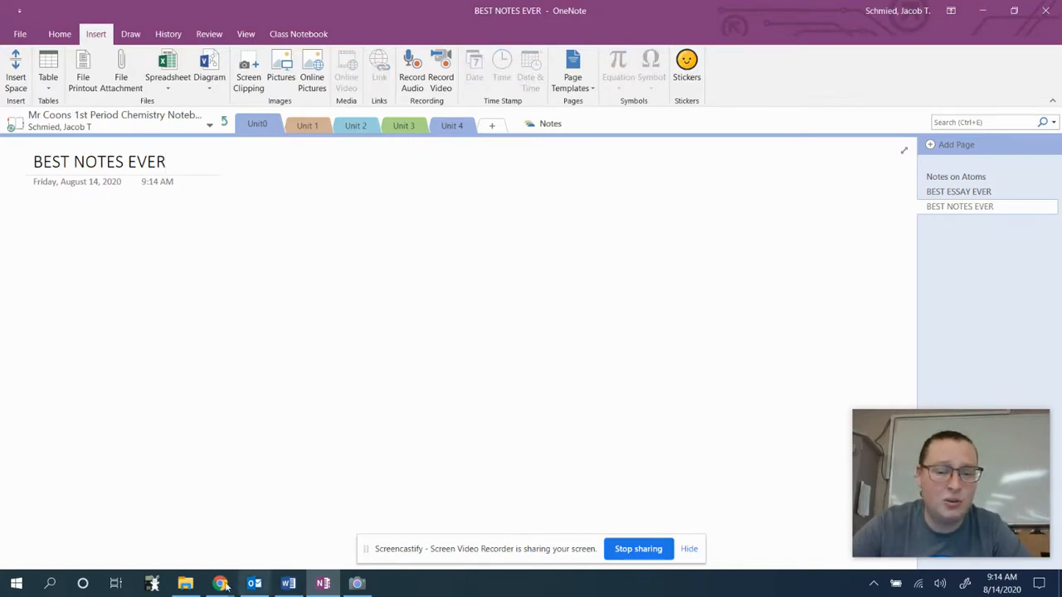
# Briefly switch to the browser window, then return to the OneNote page body.
pyautogui.moveTo(222, 585)
pyautogui.click(116, 522)
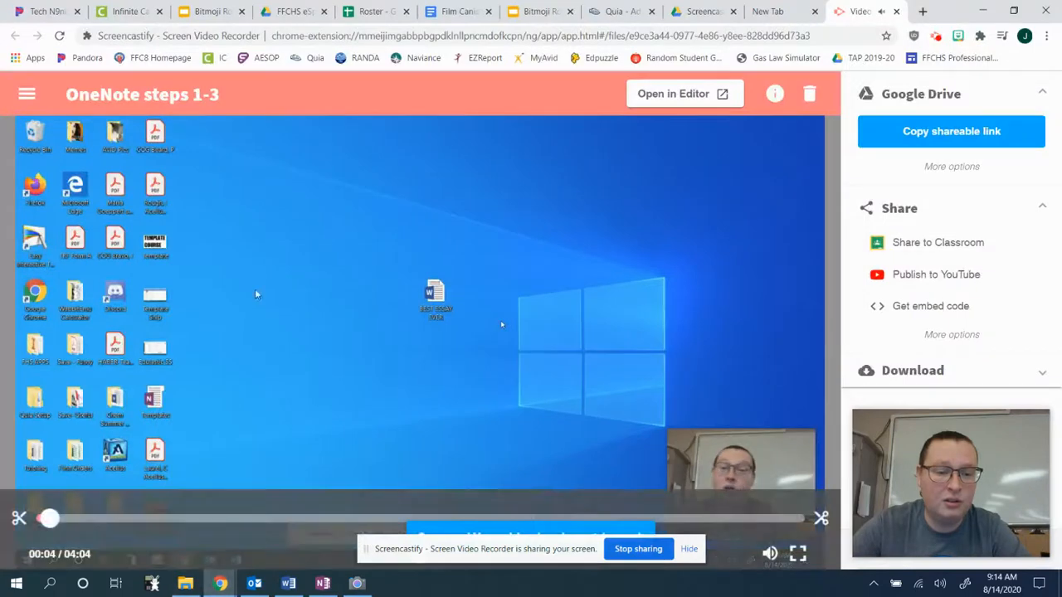
pyautogui.click(317, 585)
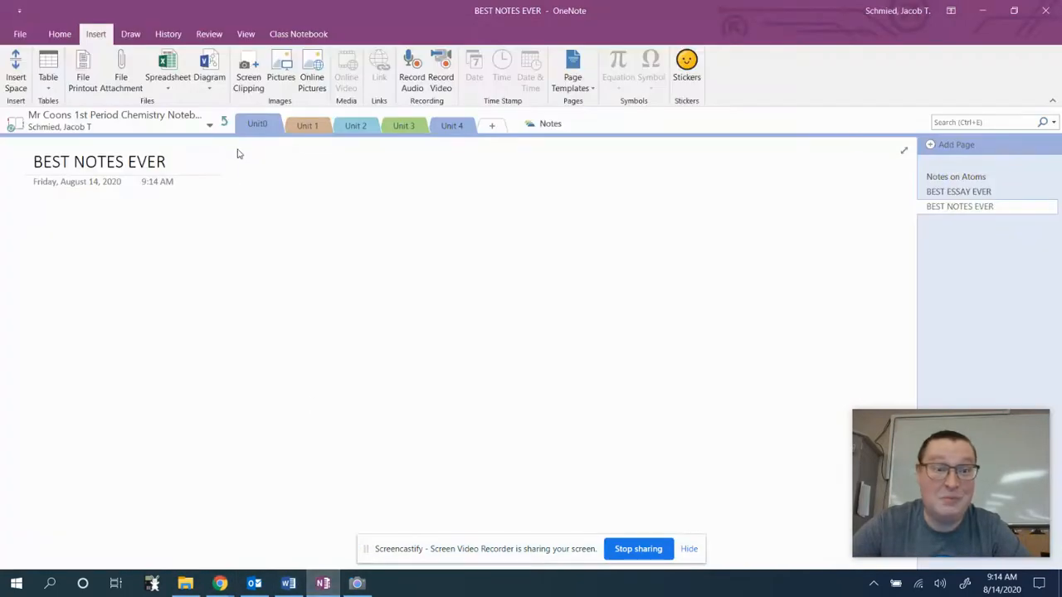
pyautogui.click(120, 226)
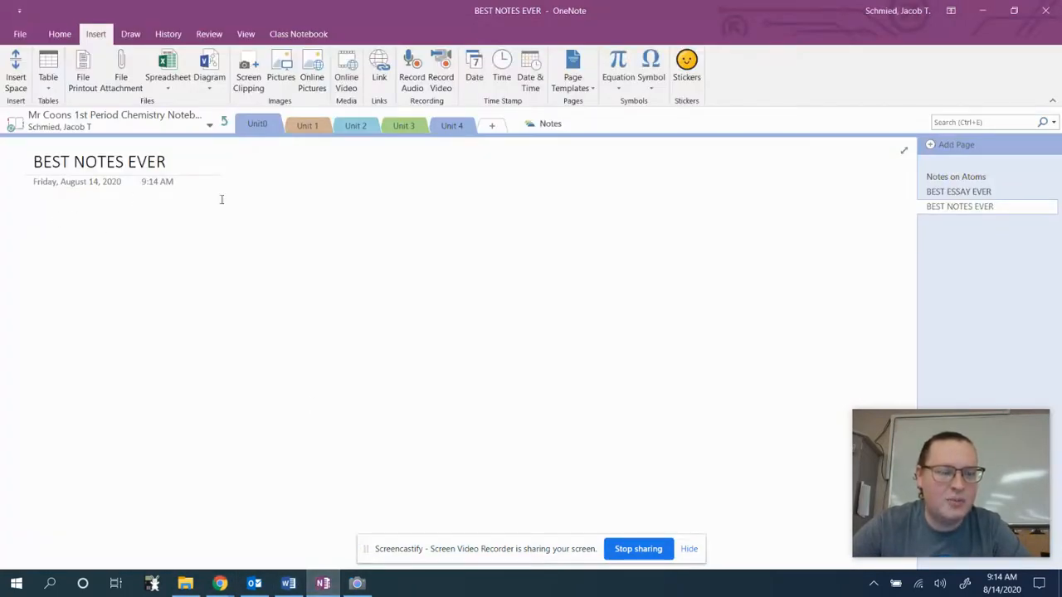
# Insert the Camera Roll photo WIN_20200814_09_12_45_Pro onto the BEST NOTES EVER page.
pyautogui.click(283, 69)
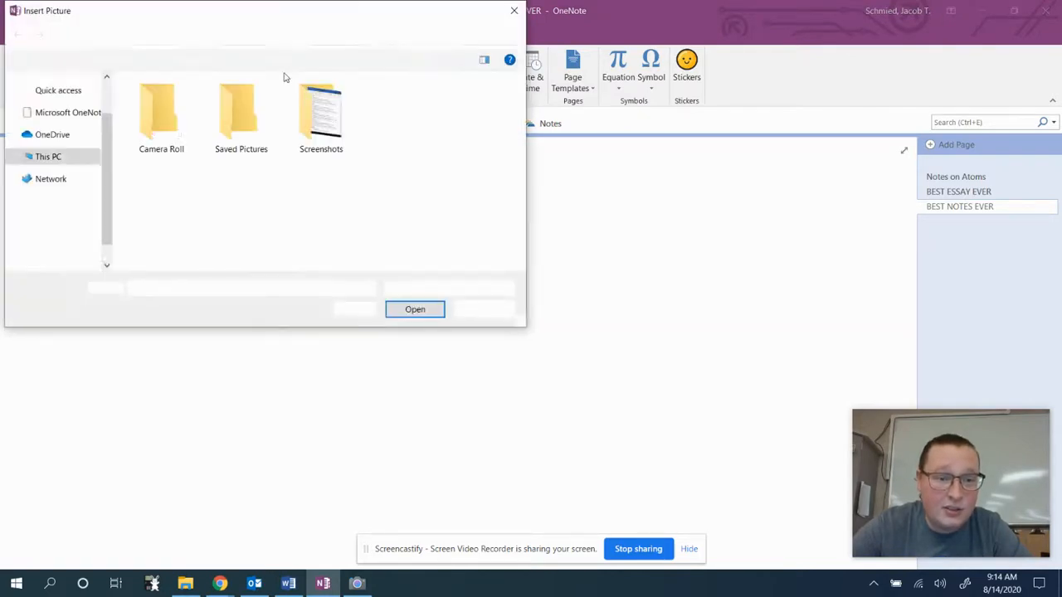
pyautogui.doubleClick(160, 116)
pyautogui.click(399, 218)
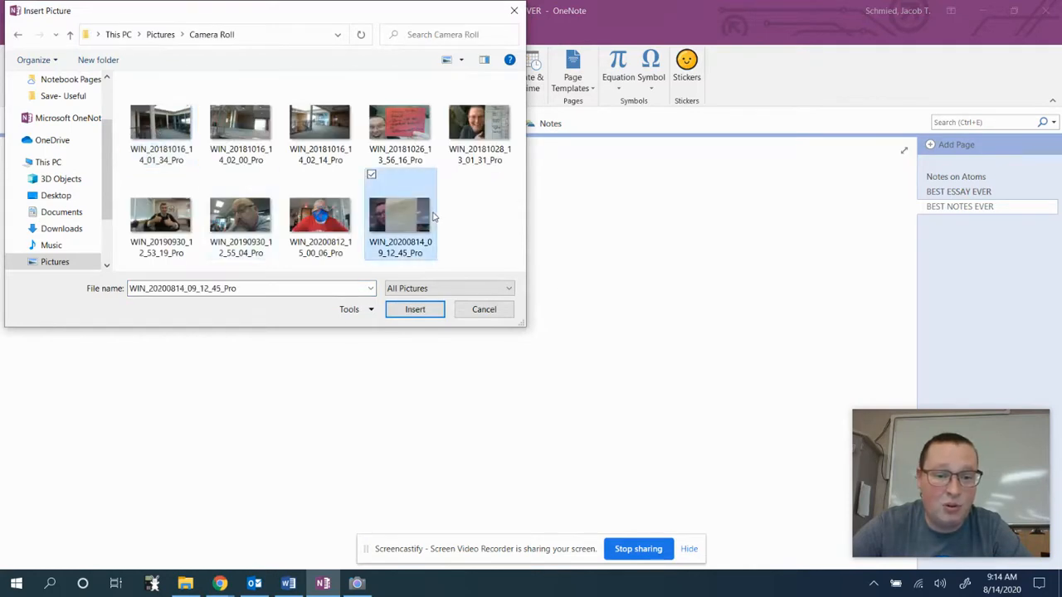
pyautogui.click(415, 309)
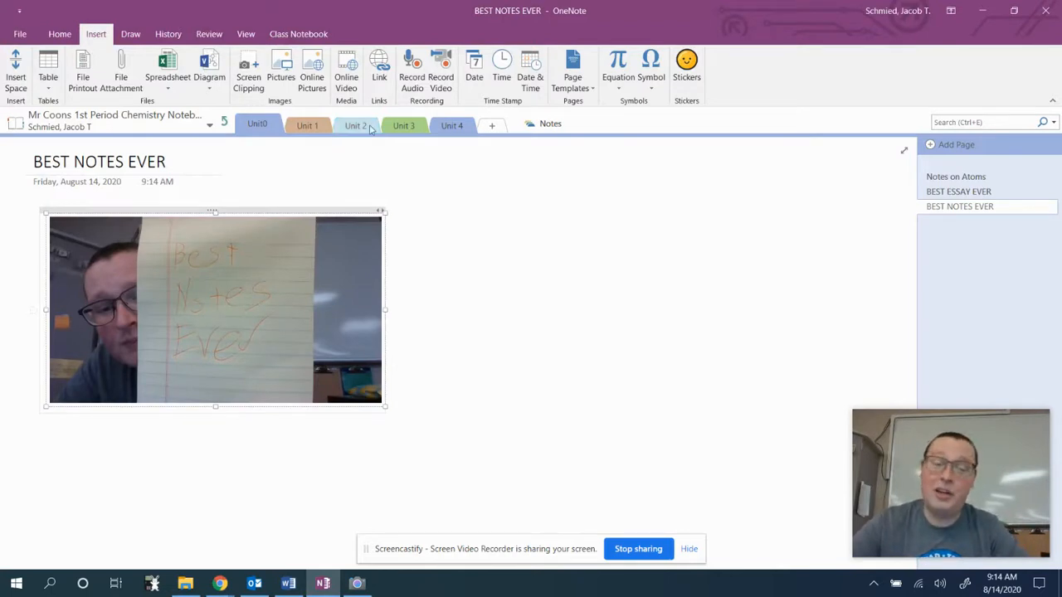
pyautogui.click(470, 227)
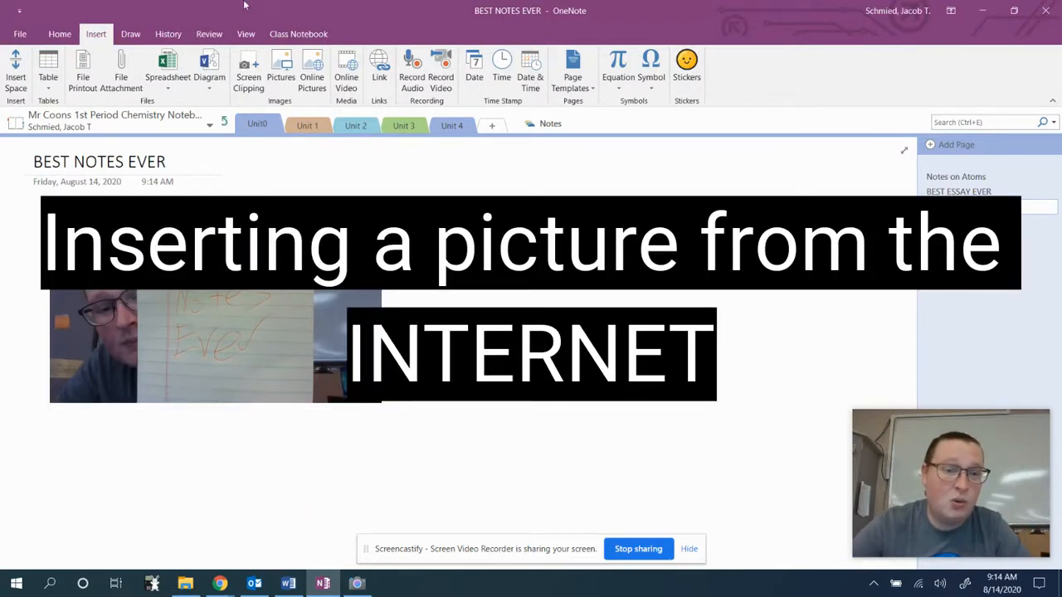
# Search online pictures for 'Women's Suffage' and place the Woman Suffrage Men of Ohio image beside the photo.
pyautogui.click(314, 78)
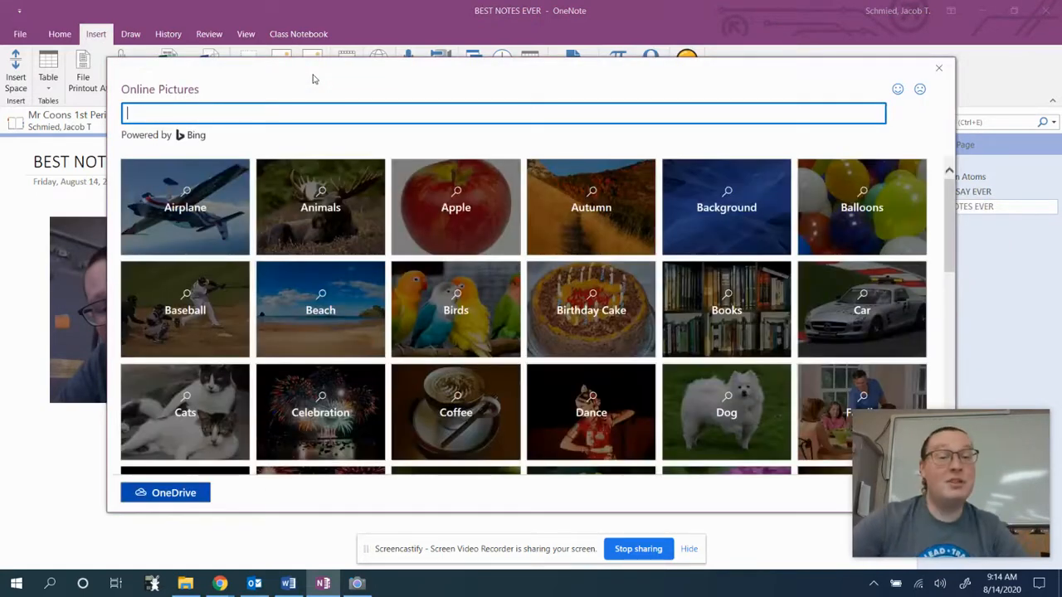
pyautogui.write('Women')
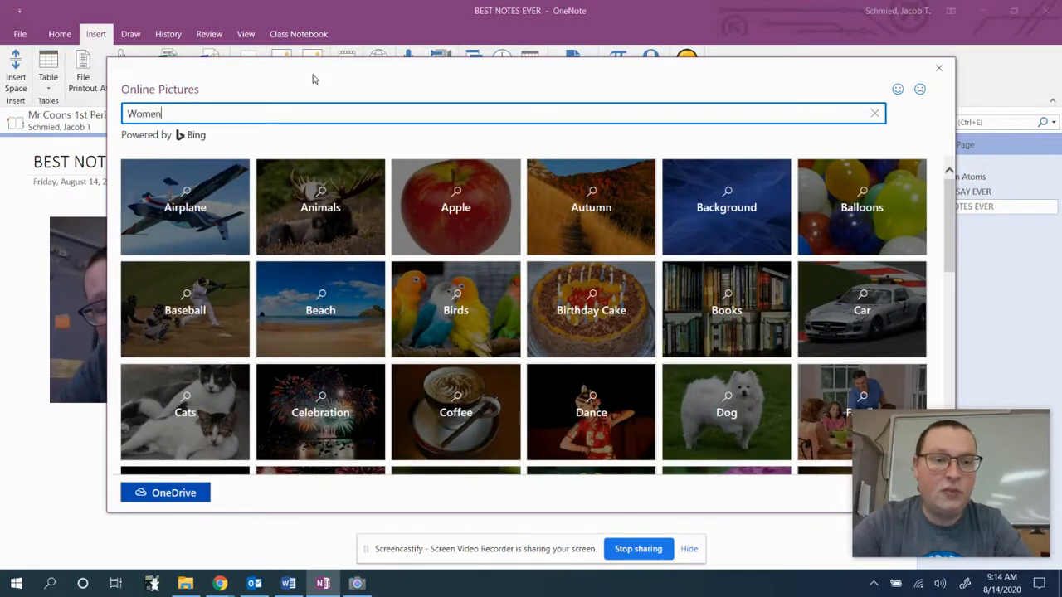
pyautogui.write("'s Suffage")
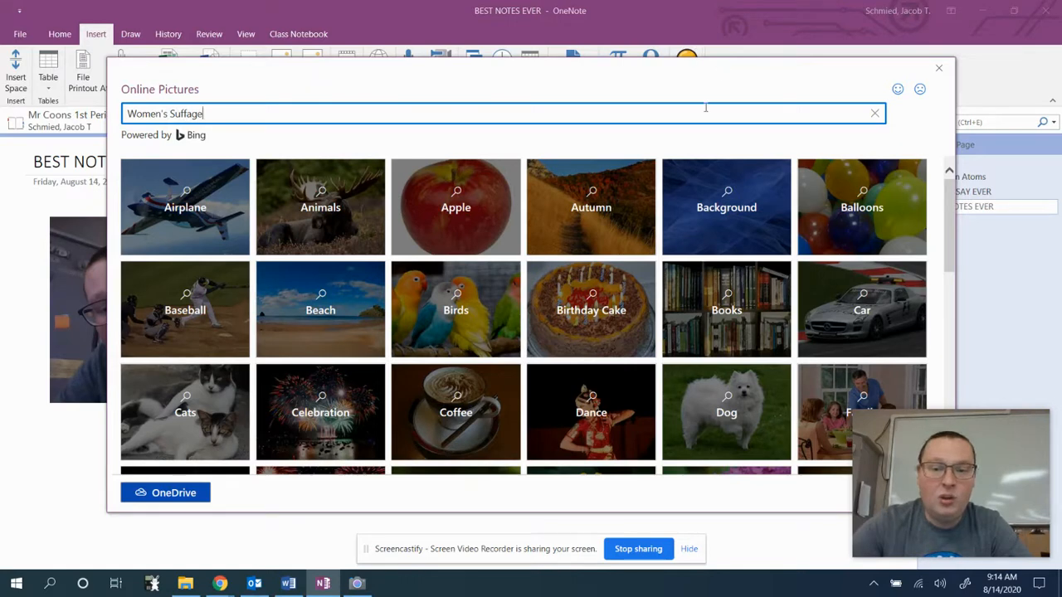
pyautogui.press('Return')
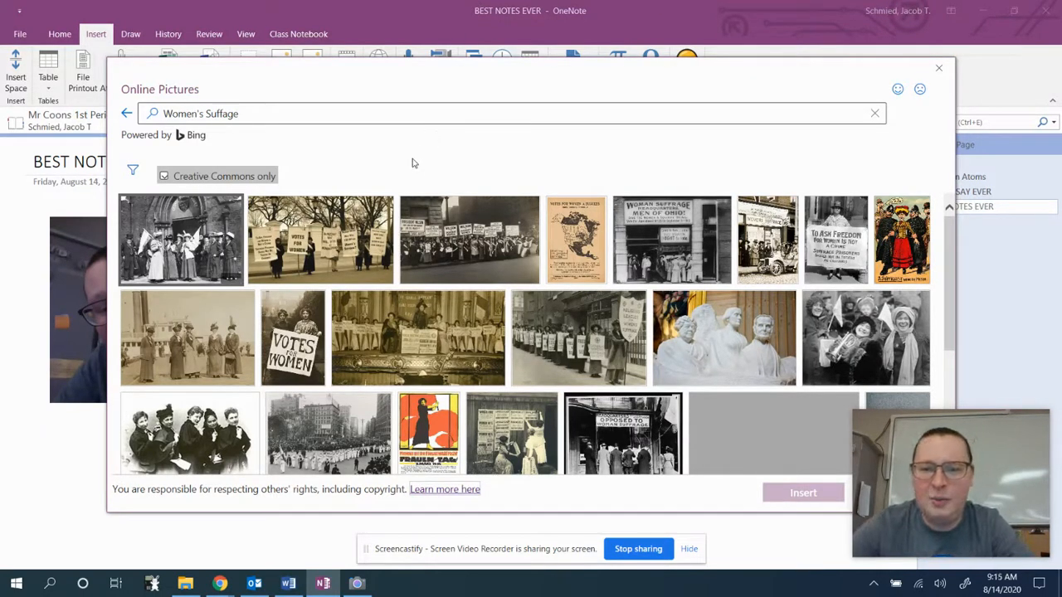
pyautogui.click(675, 203)
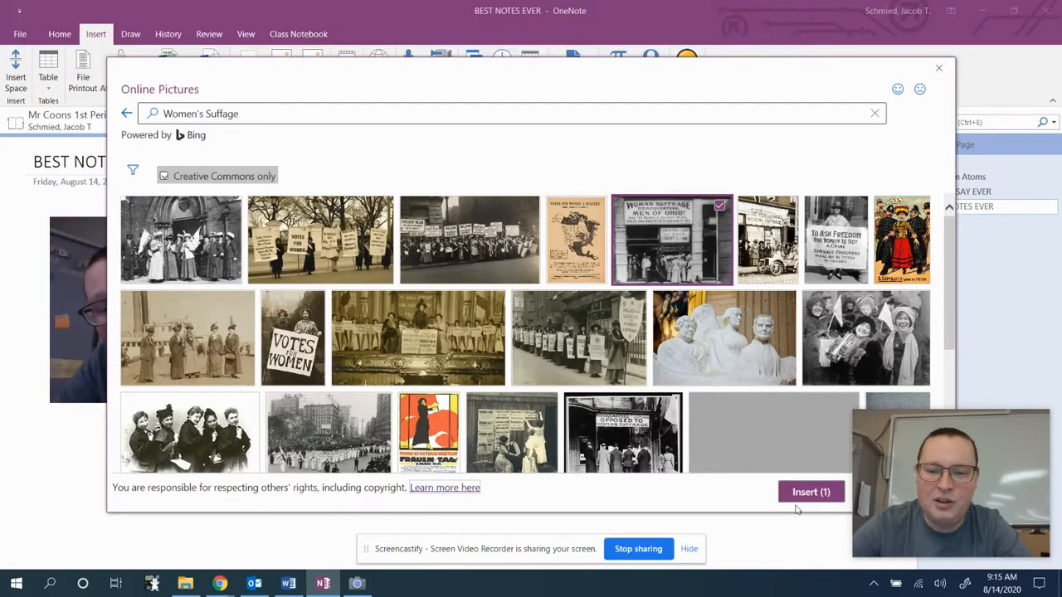
pyautogui.click(798, 496)
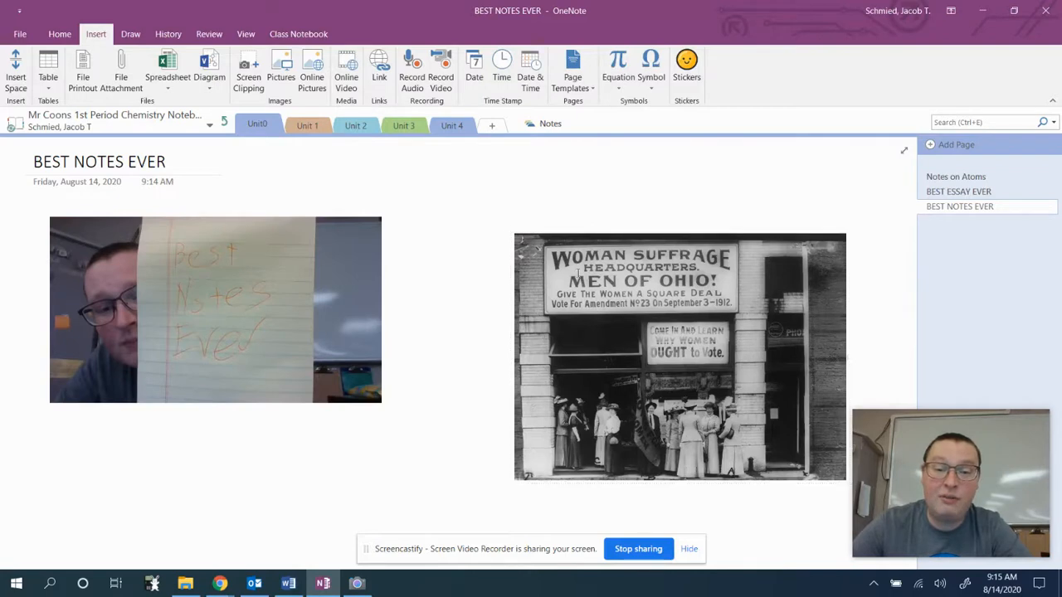
pyautogui.moveTo(724, 306); pyautogui.dragTo(607, 223)
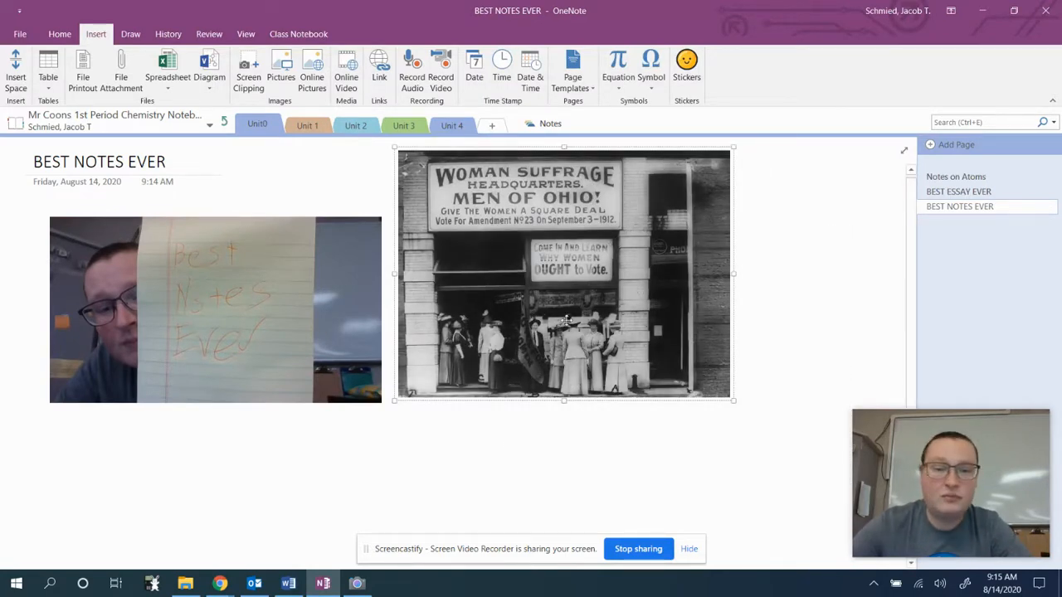
# Record a 14-second audio note and move it below the suffrage image.
pyautogui.click(840, 272)
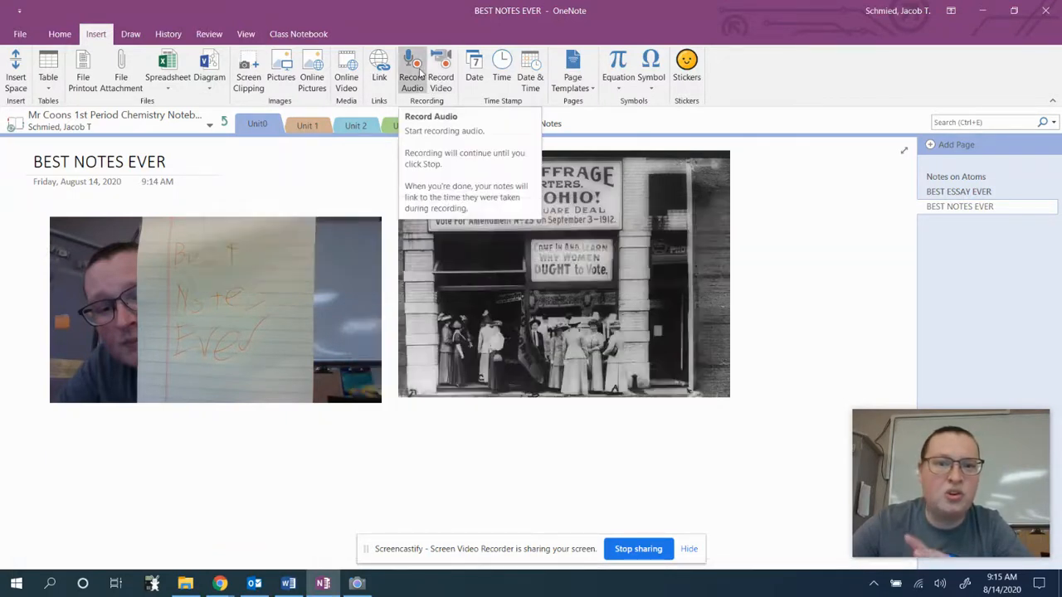
pyautogui.click(415, 74)
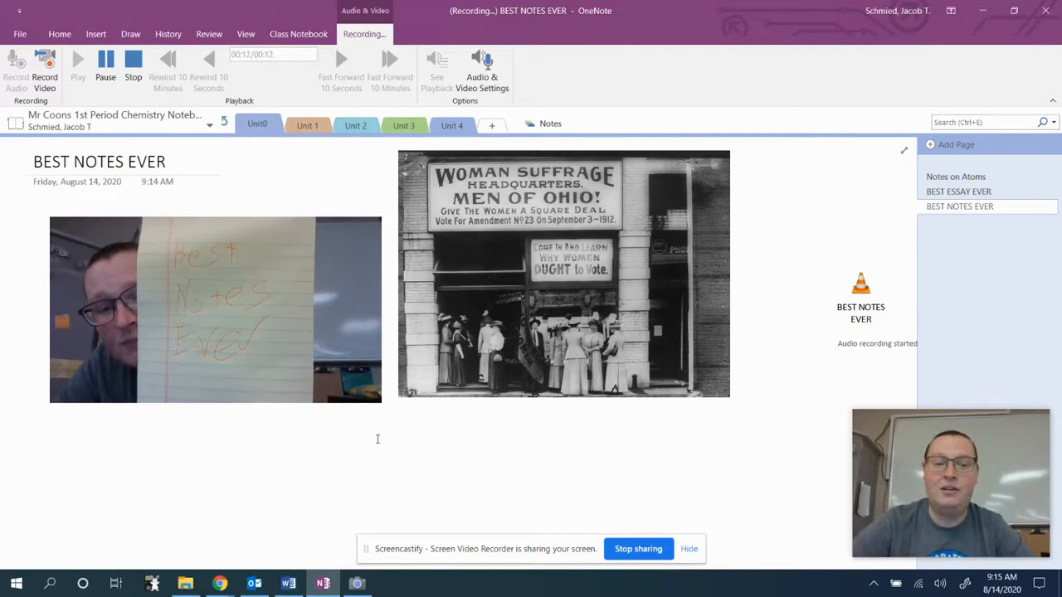
pyautogui.click(133, 67)
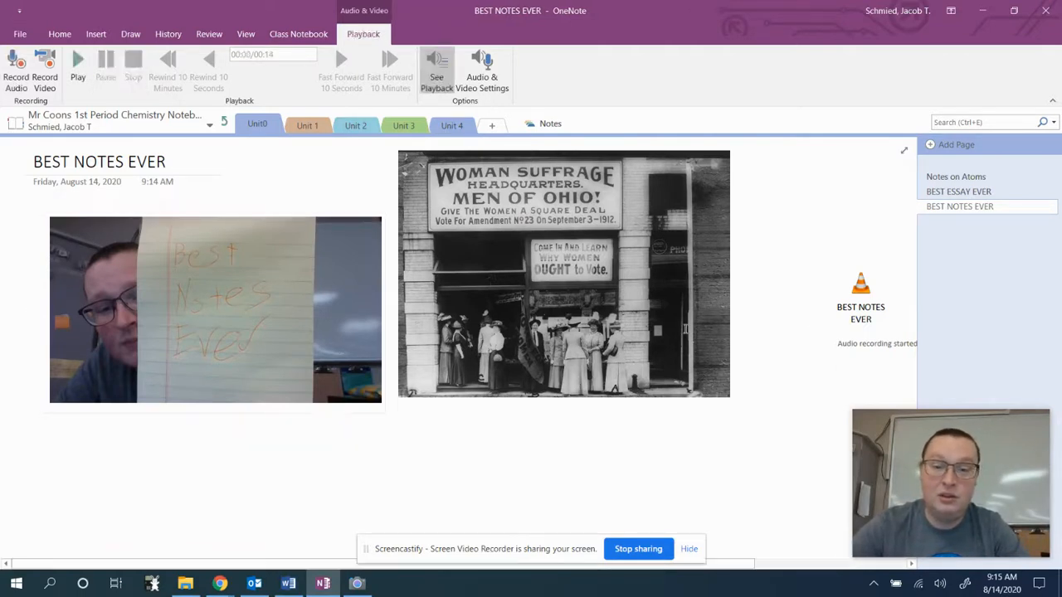
pyautogui.moveTo(879, 291); pyautogui.dragTo(612, 401)
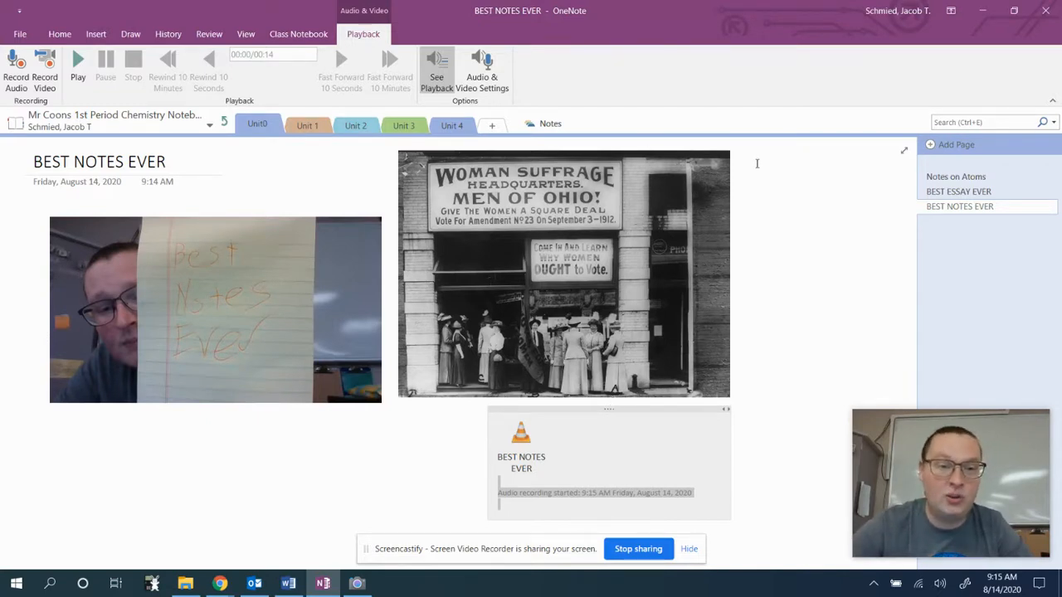
pyautogui.click(96, 33)
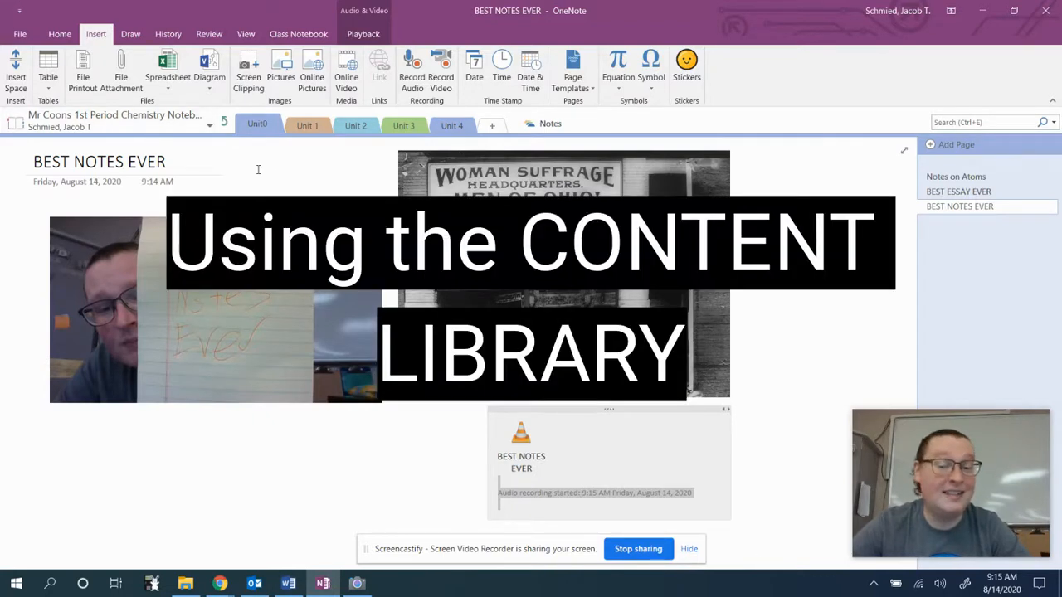
# Copy the Content Library syllabus printout page into the student's Unit0 section, then return to the Welcome page.
pyautogui.click(224, 124)
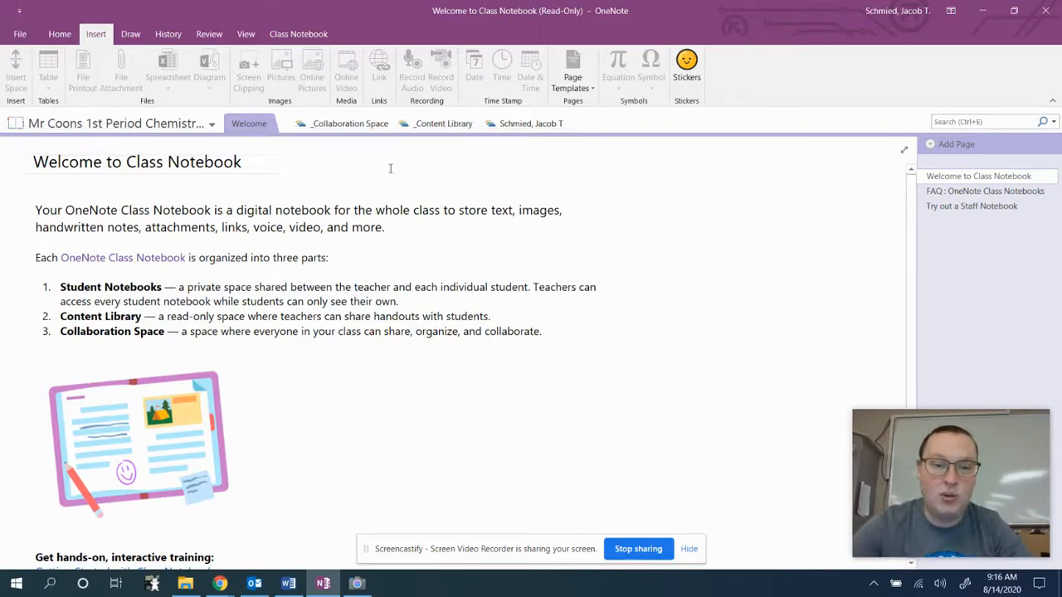
pyautogui.click(443, 123)
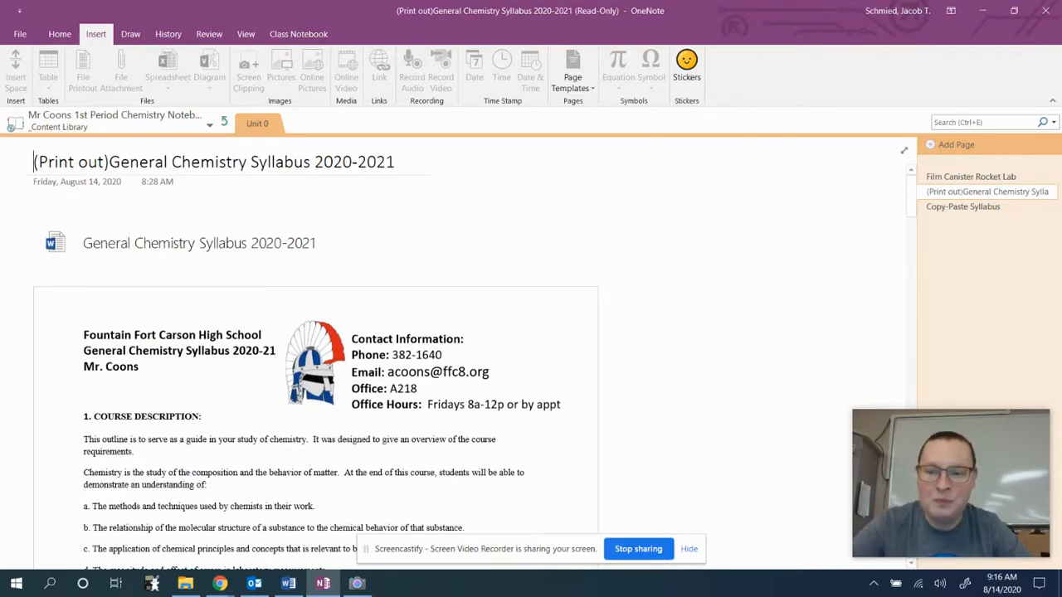
pyautogui.rightClick(936, 194)
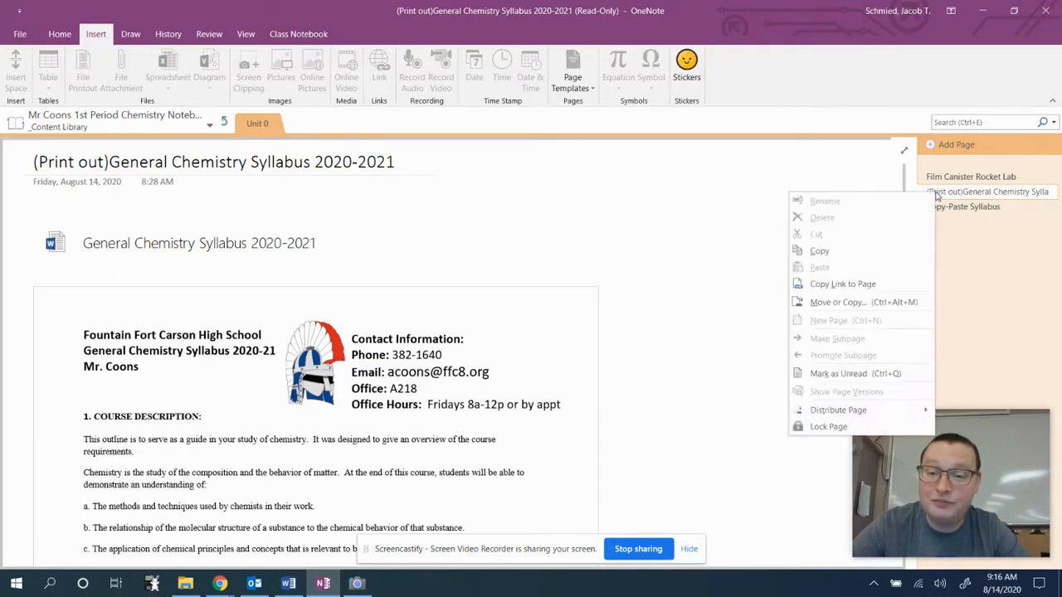
pyautogui.click(839, 304)
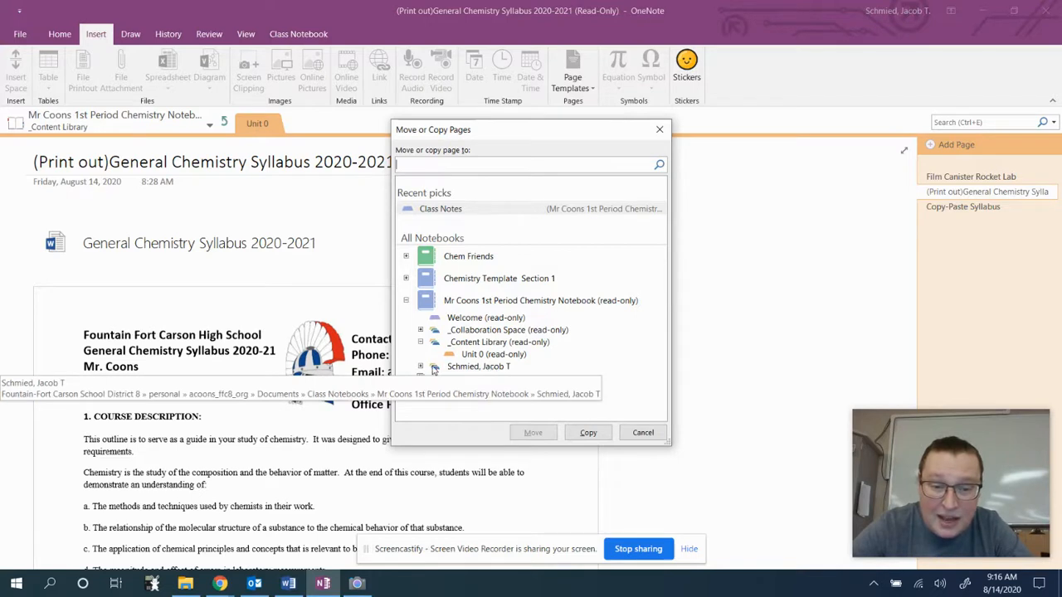
pyautogui.click(420, 366)
pyautogui.scroll(-1, 521, 351)
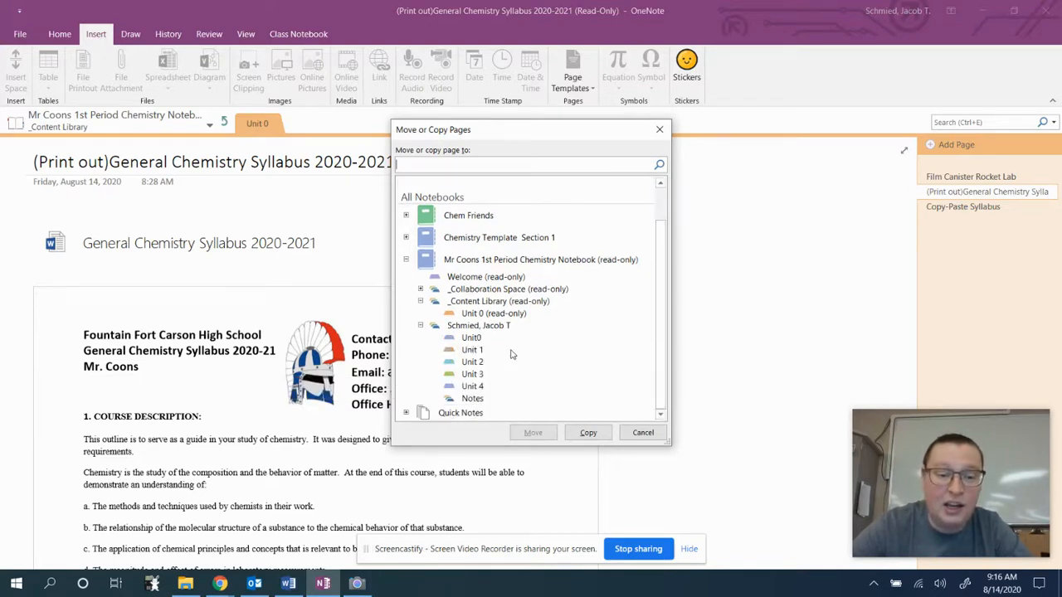
pyautogui.click(471, 337)
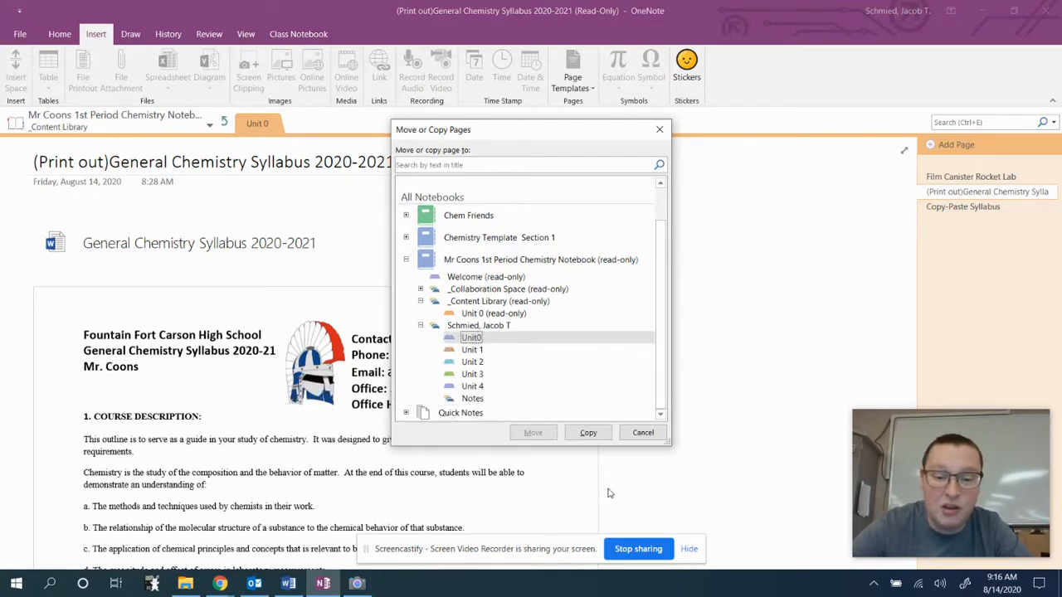
pyautogui.click(588, 432)
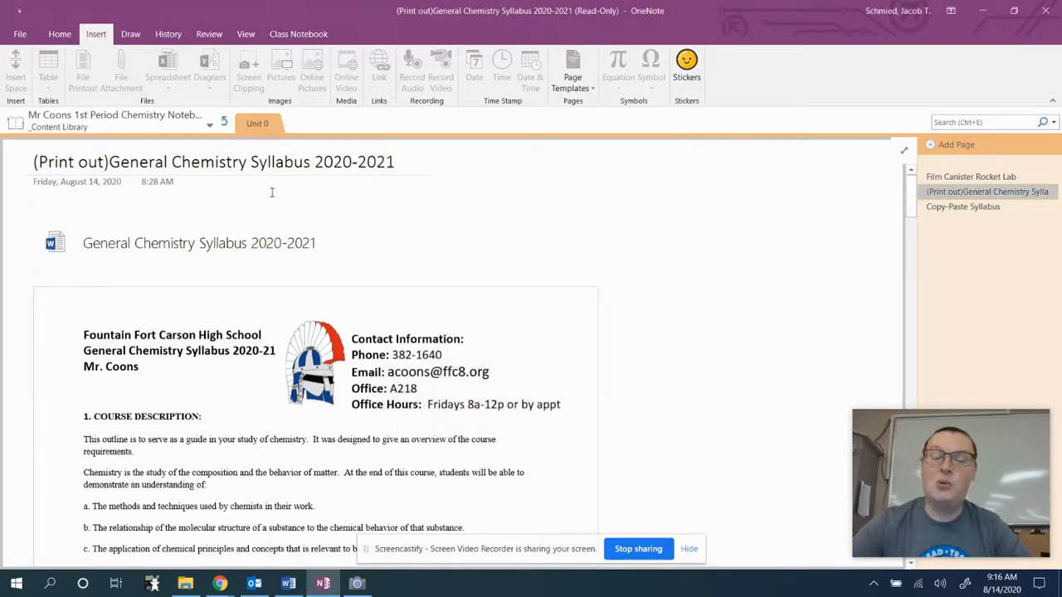
pyautogui.click(225, 122)
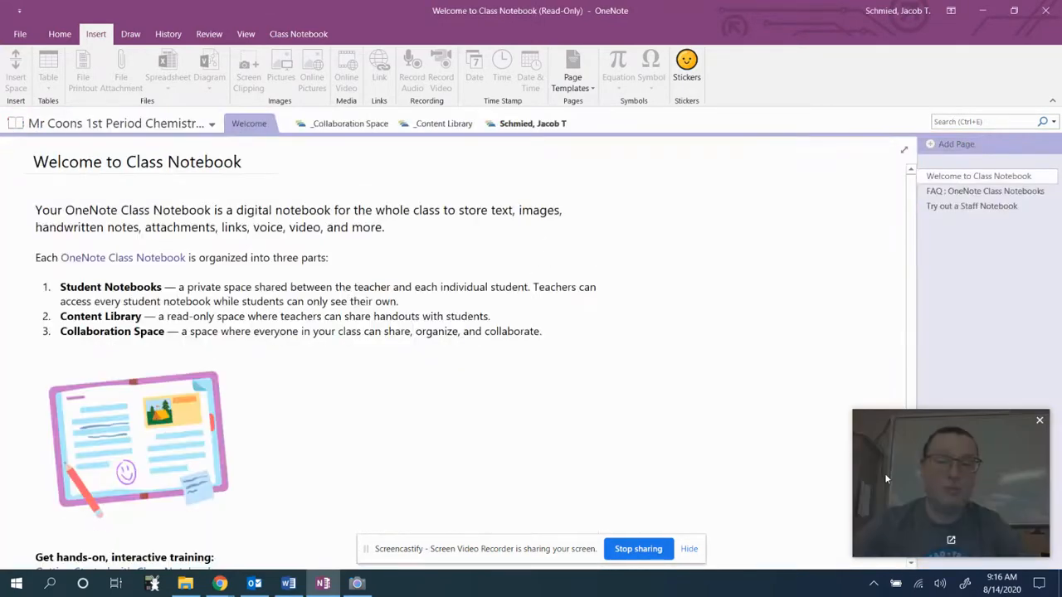
# Open the copied (Print out)General Chemistry Syllabus 2020-2021 page and scroll down to the signature form.
pyautogui.click(533, 123)
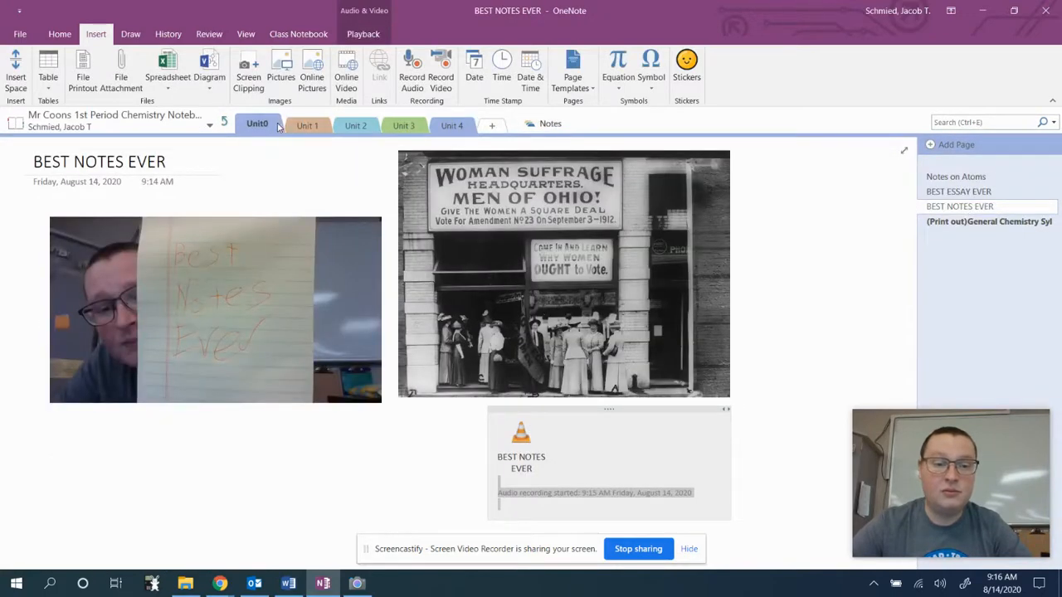
pyautogui.click(952, 222)
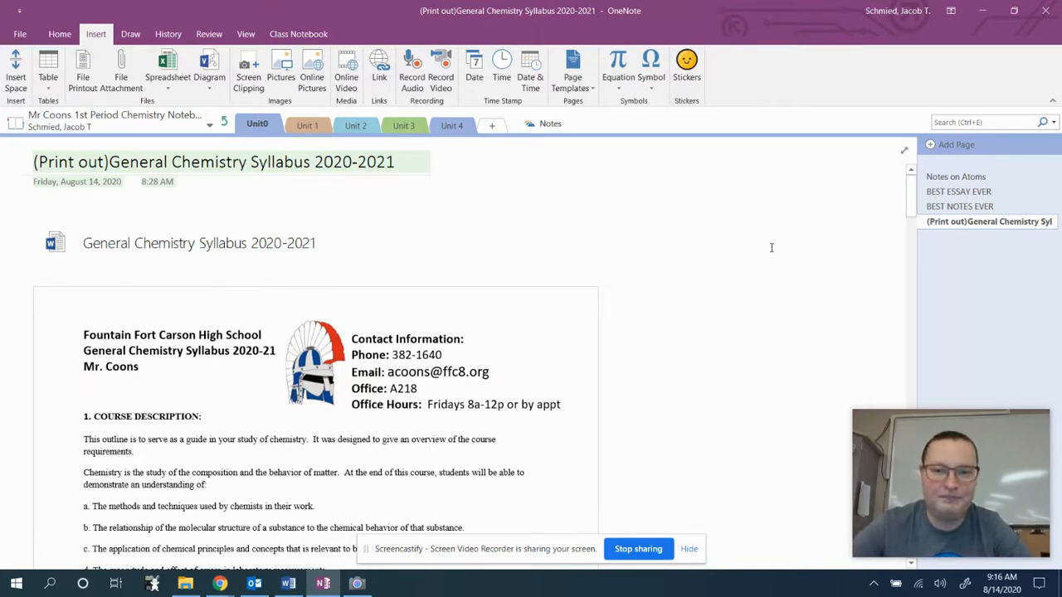
pyautogui.moveTo(911, 194); pyautogui.dragTo(900, 353)
pyautogui.moveTo(898, 387); pyautogui.dragTo(914, 509)
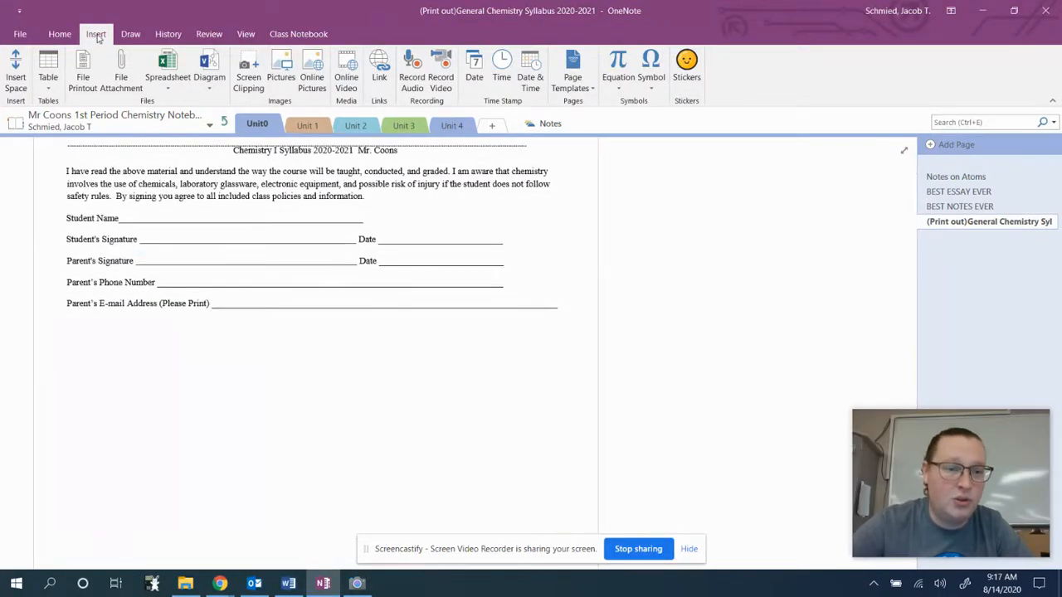
# Turn on Draw with Touch with the black pen and handwrite the name on the signature form.
pyautogui.click(127, 34)
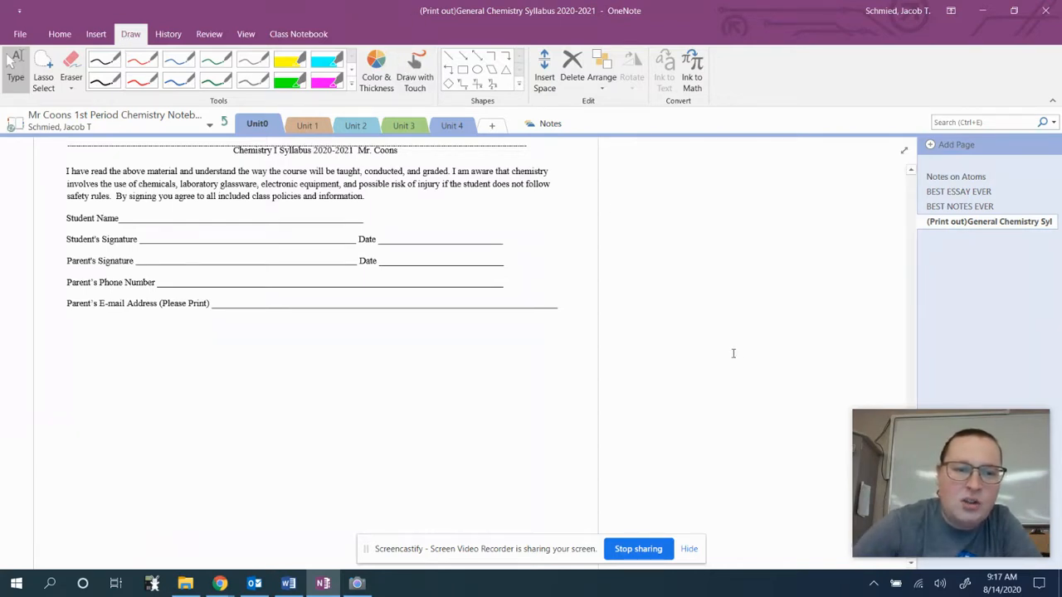
pyautogui.click(414, 71)
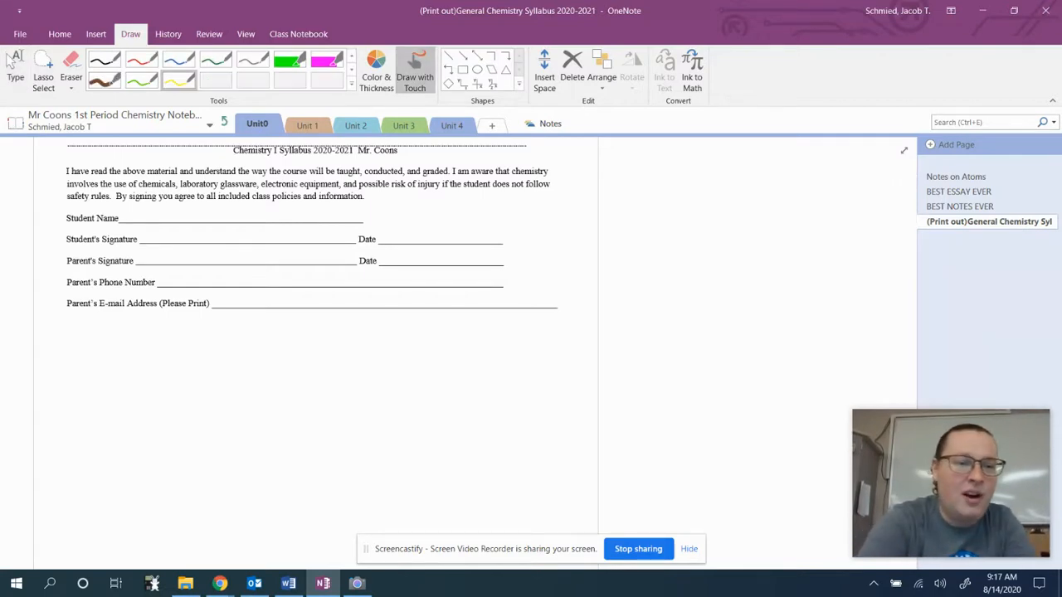
pyautogui.click(105, 60)
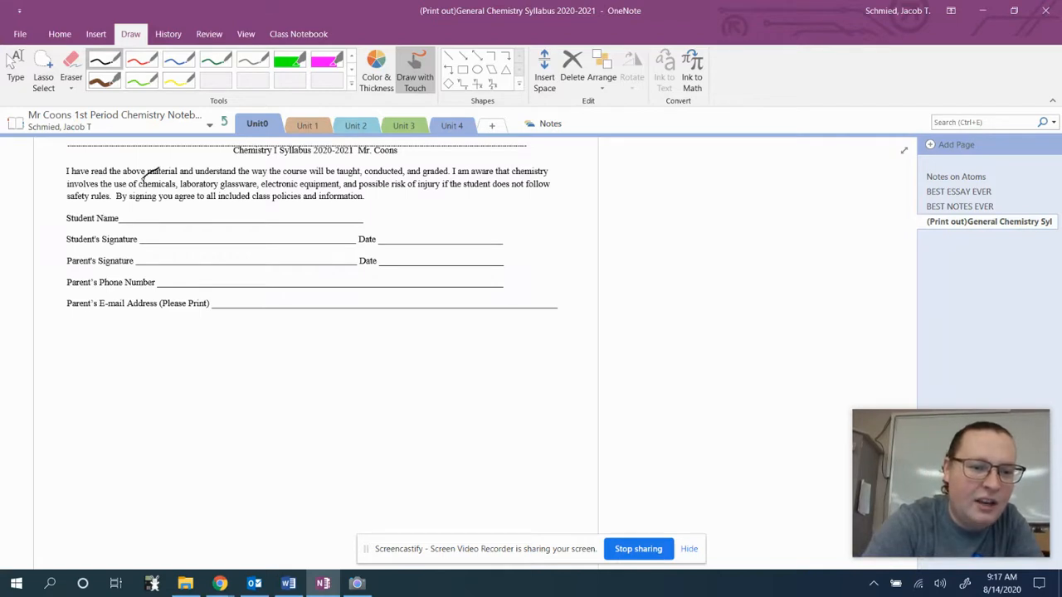
pyautogui.moveTo(146, 176); pyautogui.dragTo(131, 224)
pyautogui.moveTo(206, 207); pyautogui.dragTo(280, 226)
pyautogui.moveTo(296, 204); pyautogui.dragTo(358, 211)
pyautogui.moveTo(384, 195)
pyautogui.mouseDown()
pyautogui.moveTo(357, 221)
pyautogui.moveTo(385, 211)
pyautogui.mouseUp()
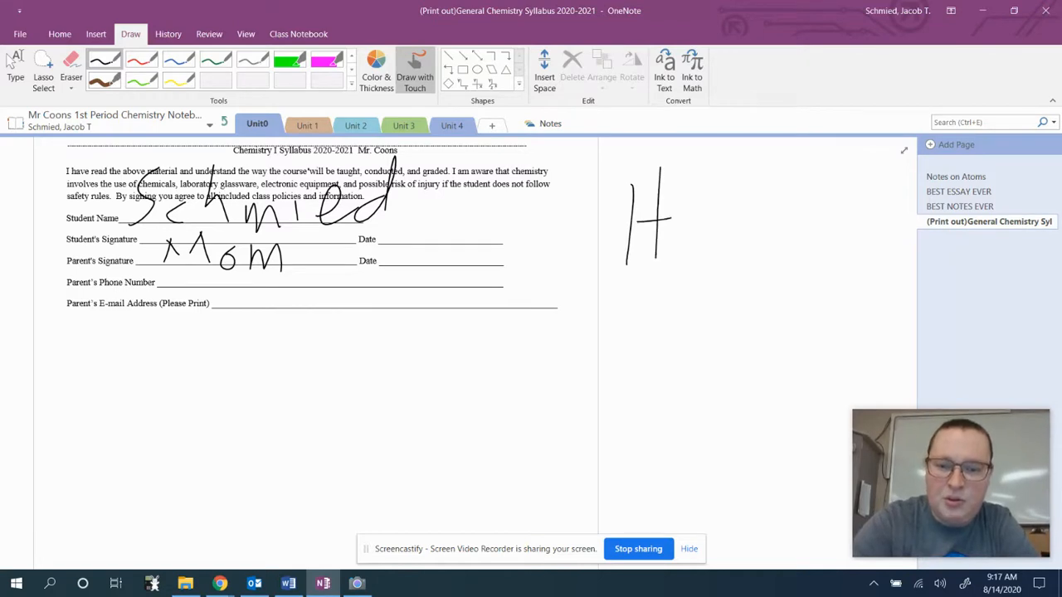
# Sketch an H–O–H molecule with bond lines in the right margin.
pyautogui.moveTo(744, 276)
pyautogui.mouseDown()
pyautogui.moveTo(732, 277)
pyautogui.moveTo(744, 275)
pyautogui.mouseUp()
pyautogui.moveTo(817, 253)
pyautogui.mouseDown()
pyautogui.moveTo(789, 292)
pyautogui.moveTo(847, 217)
pyautogui.mouseUp()
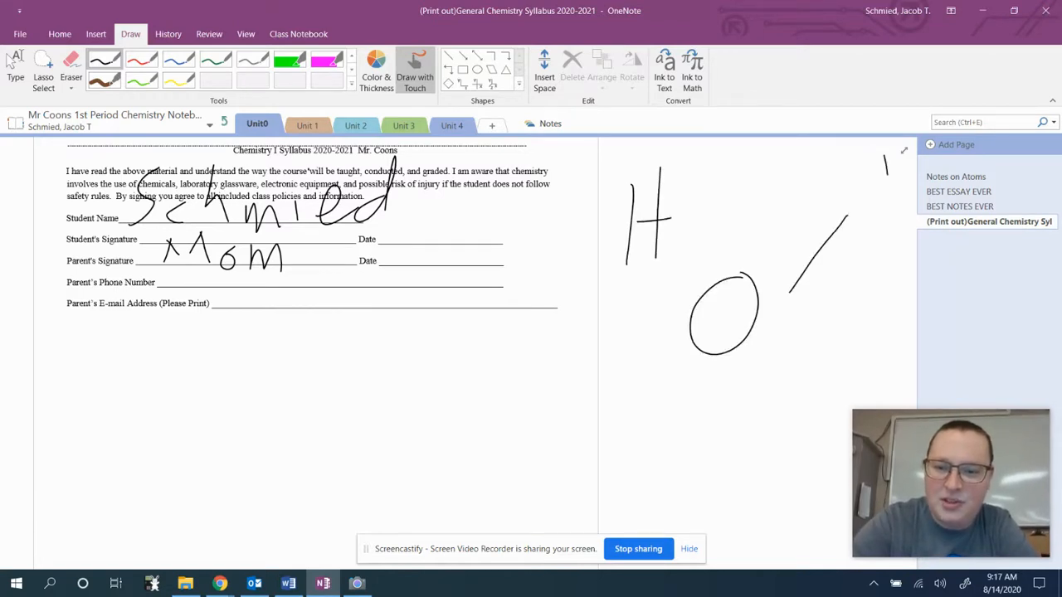
pyautogui.moveTo(886, 156)
pyautogui.mouseDown()
pyautogui.moveTo(883, 233)
pyautogui.moveTo(906, 196)
pyautogui.mouseUp()
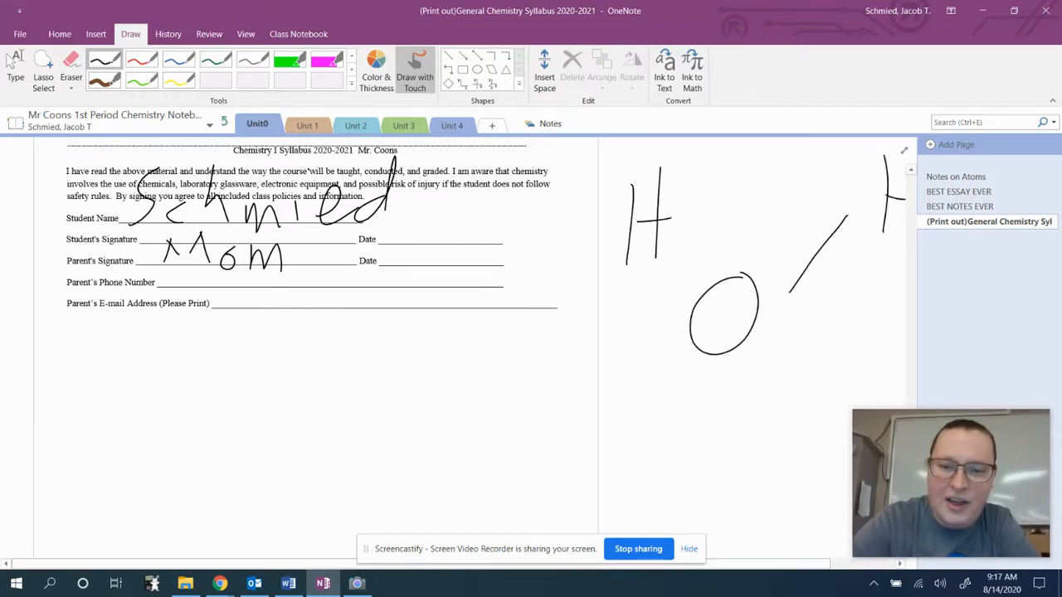
pyautogui.moveTo(680, 241); pyautogui.dragTo(696, 281)
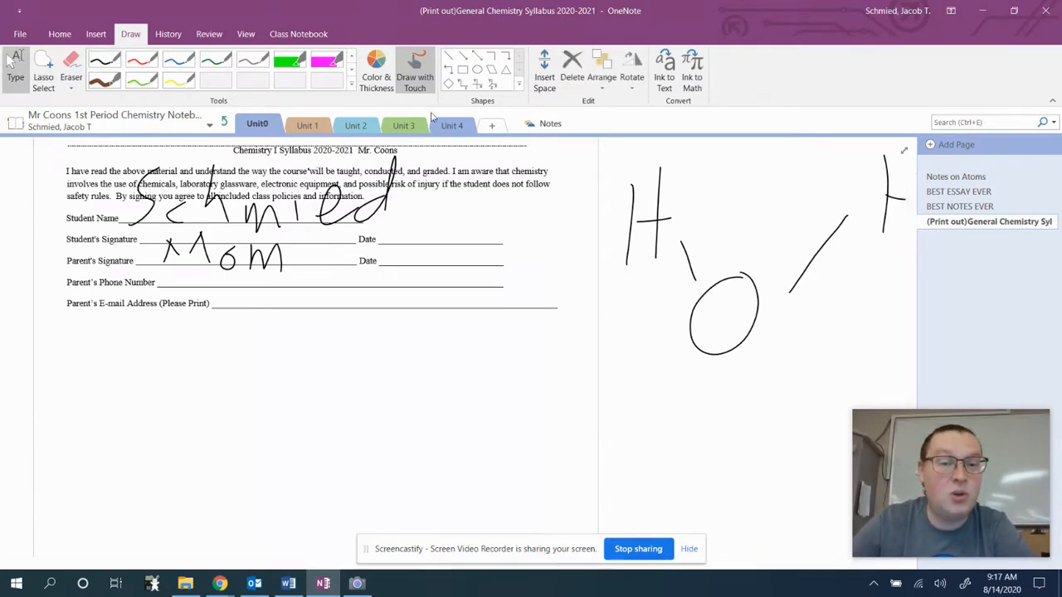
# Draw an outlined circle shape below the syllabus signature form.
pyautogui.click(477, 72)
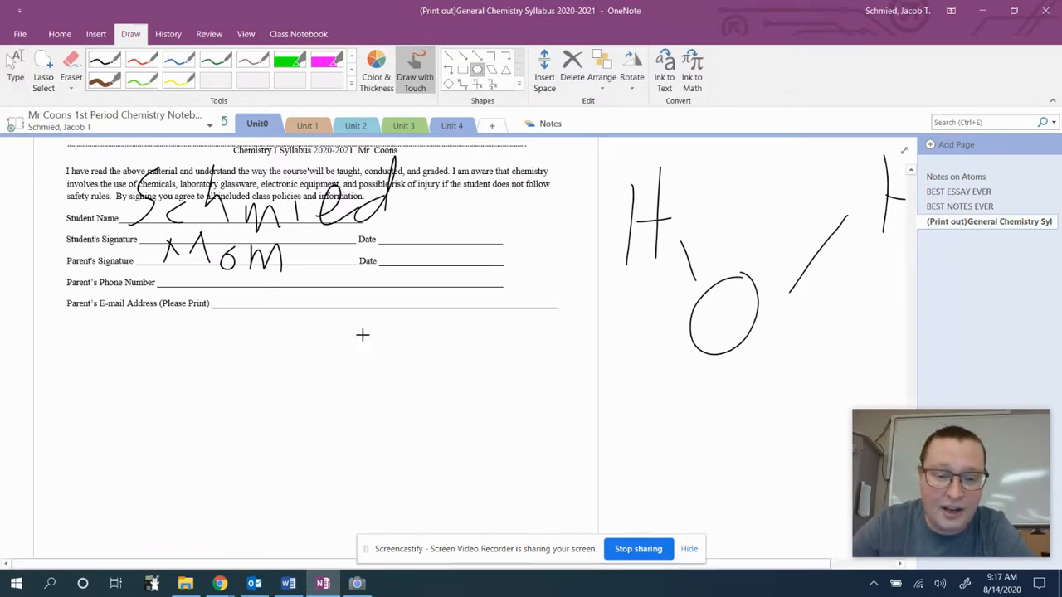
pyautogui.moveTo(409, 371); pyautogui.dragTo(555, 508)
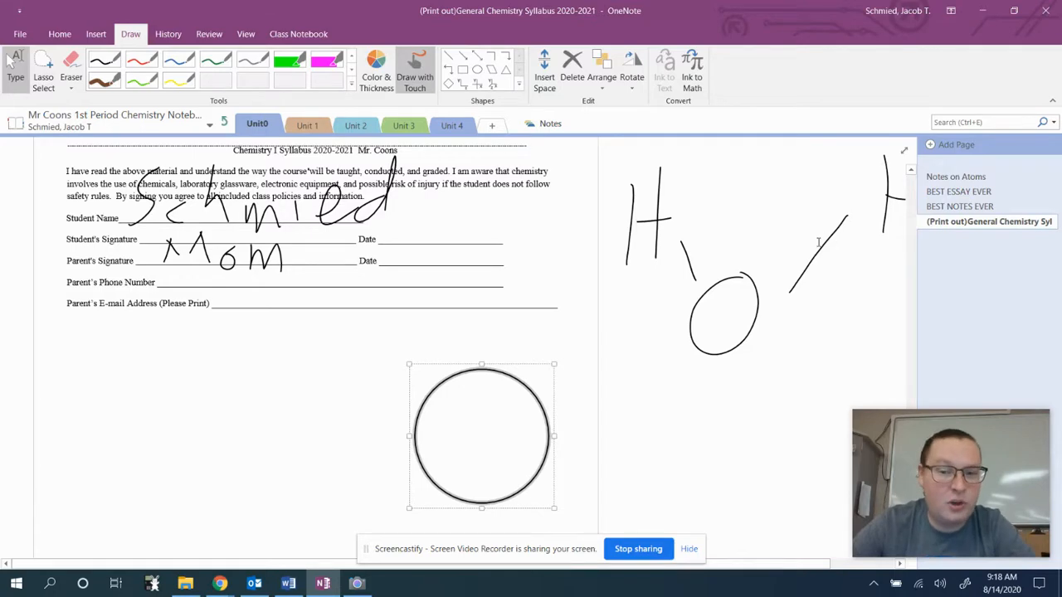
pyautogui.scroll(-15, 818, 242)
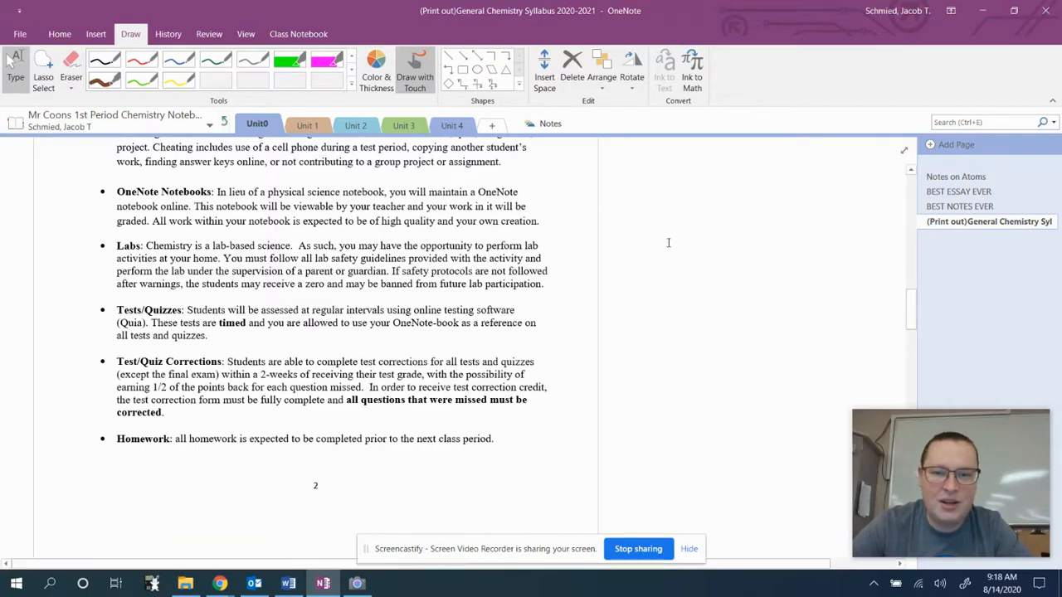
pyautogui.scroll(15, 666, 240)
# Open the Notes on Atoms page and launch Snipping Tool by searching Start for 'Snip'.
pyautogui.click(954, 176)
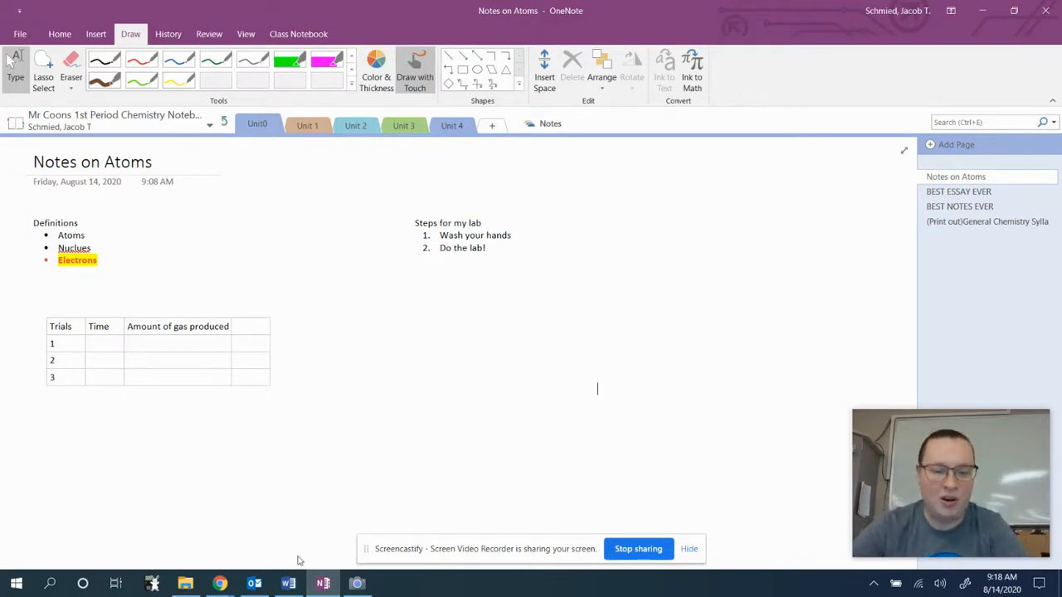
pyautogui.click(16, 583)
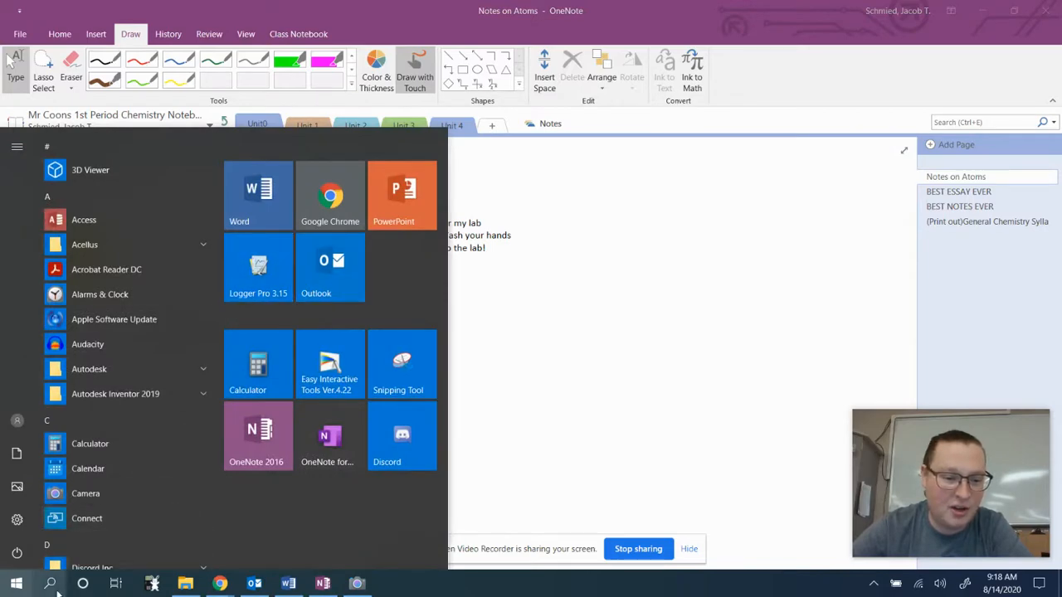
pyautogui.click(50, 583)
pyautogui.write('Snip')
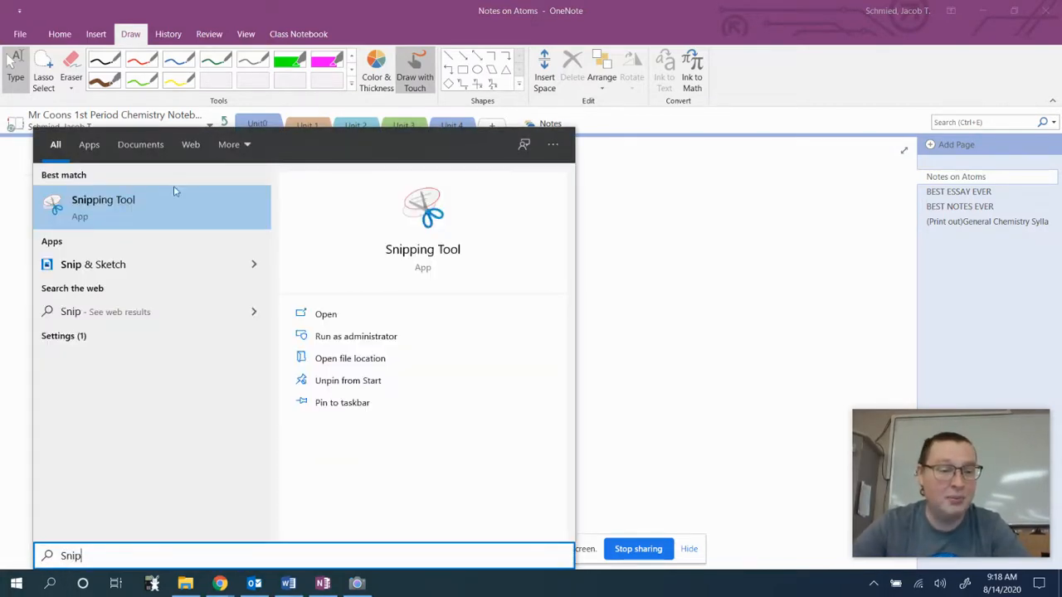
pyautogui.click(175, 191)
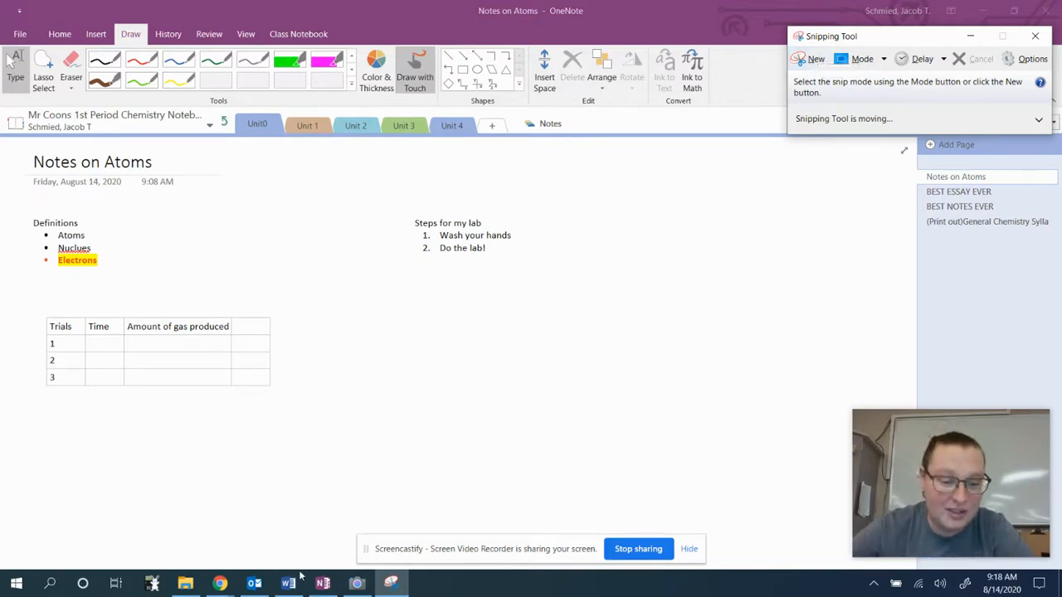
# Bring the Chrome window showing the Screencastify recording forward.
pyautogui.moveTo(290, 586)
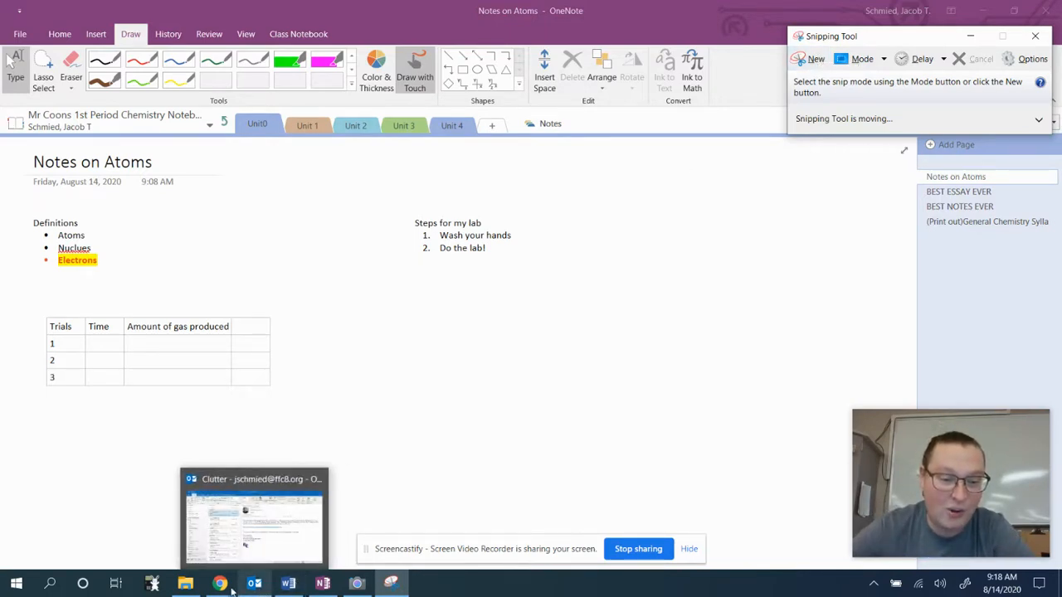
pyautogui.moveTo(220, 584)
pyautogui.click(324, 534)
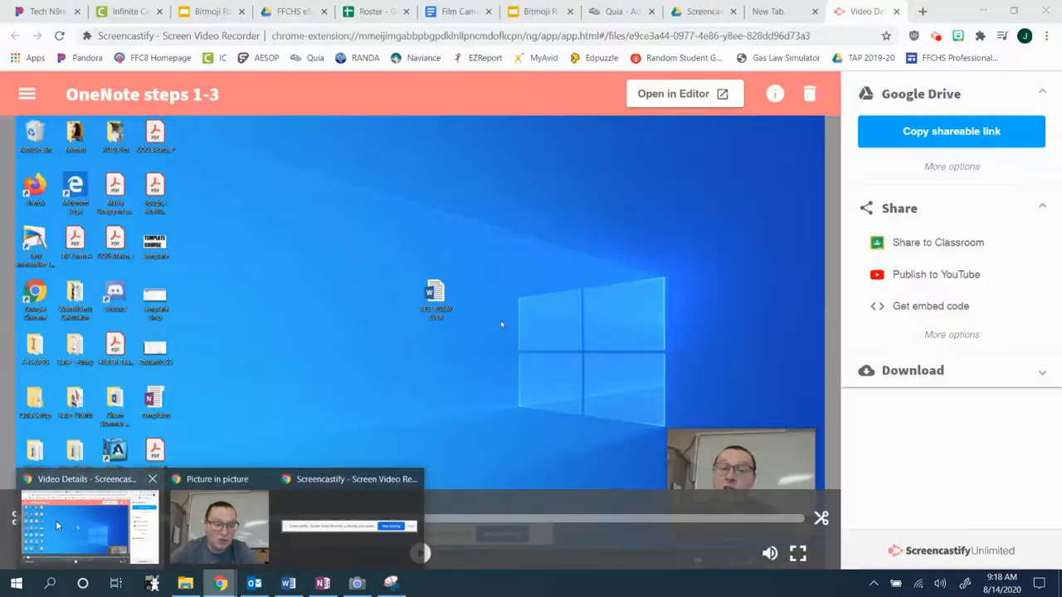
# Switch Chrome to the Bitmoji Room presentation's classroom slide.
pyautogui.click(700, 12)
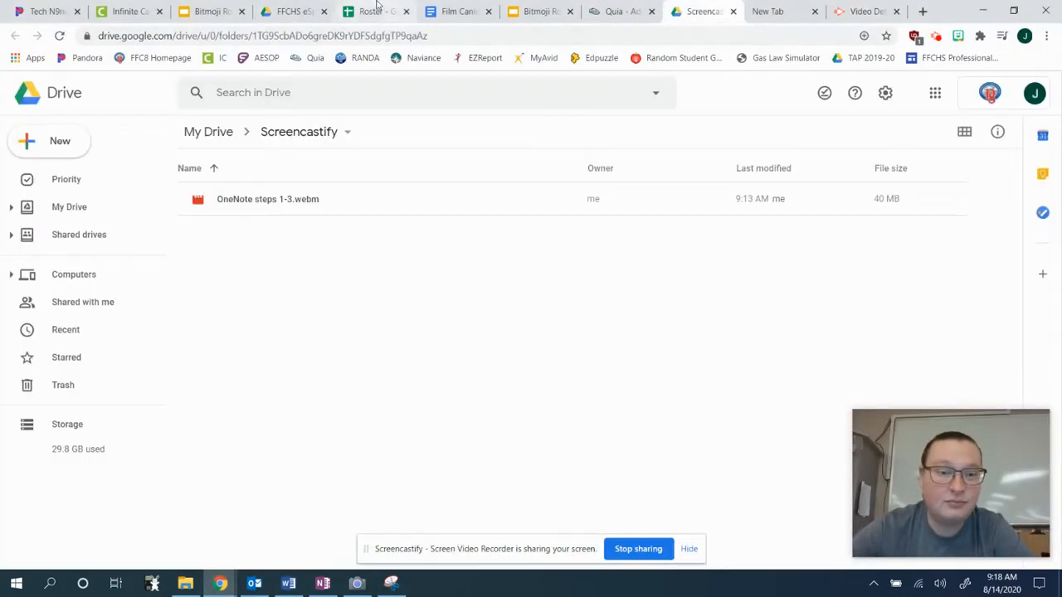
pyautogui.click(214, 9)
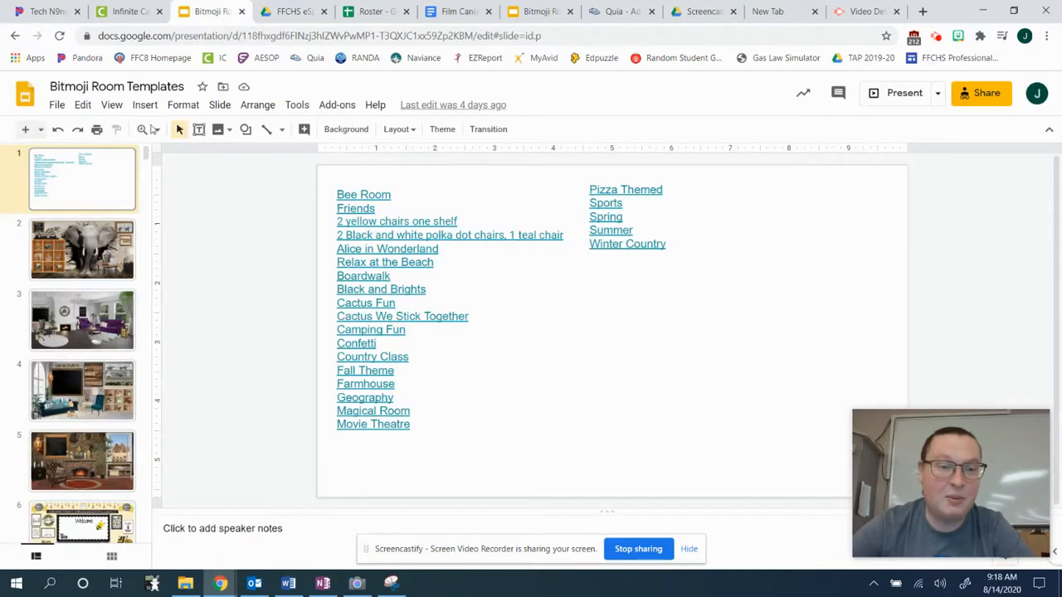
pyautogui.click(531, 10)
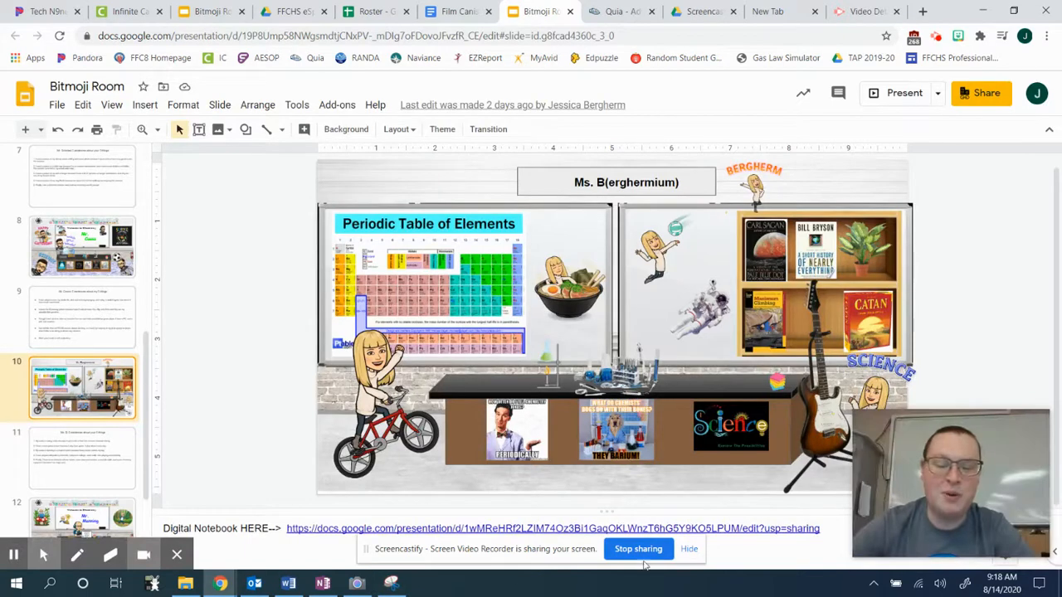
# Start a new Snipping Tool capture over the classroom slide.
pyautogui.click(390, 584)
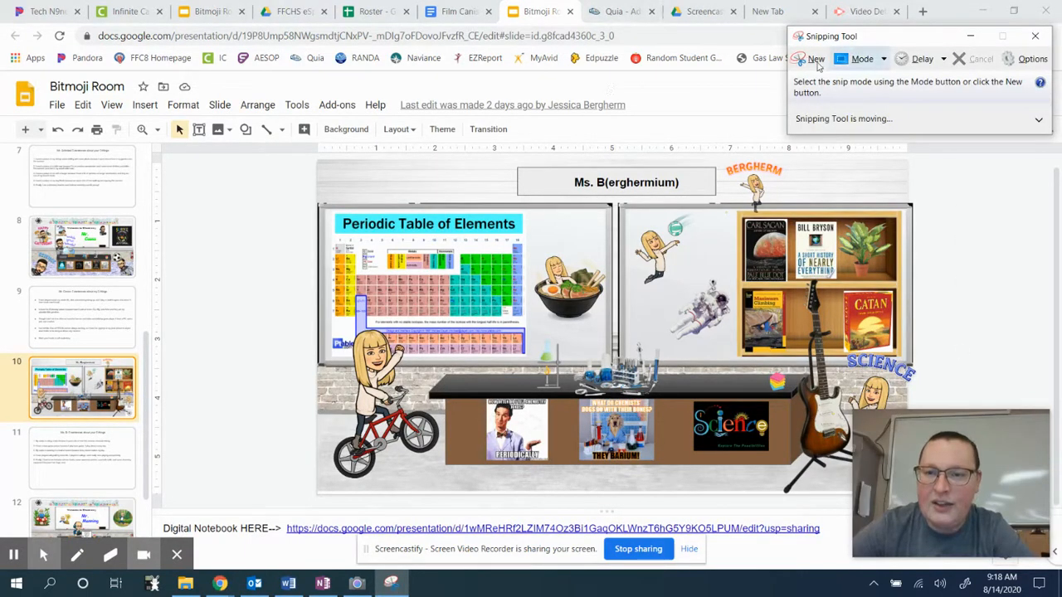
pyautogui.click(943, 60)
pyautogui.click(905, 78)
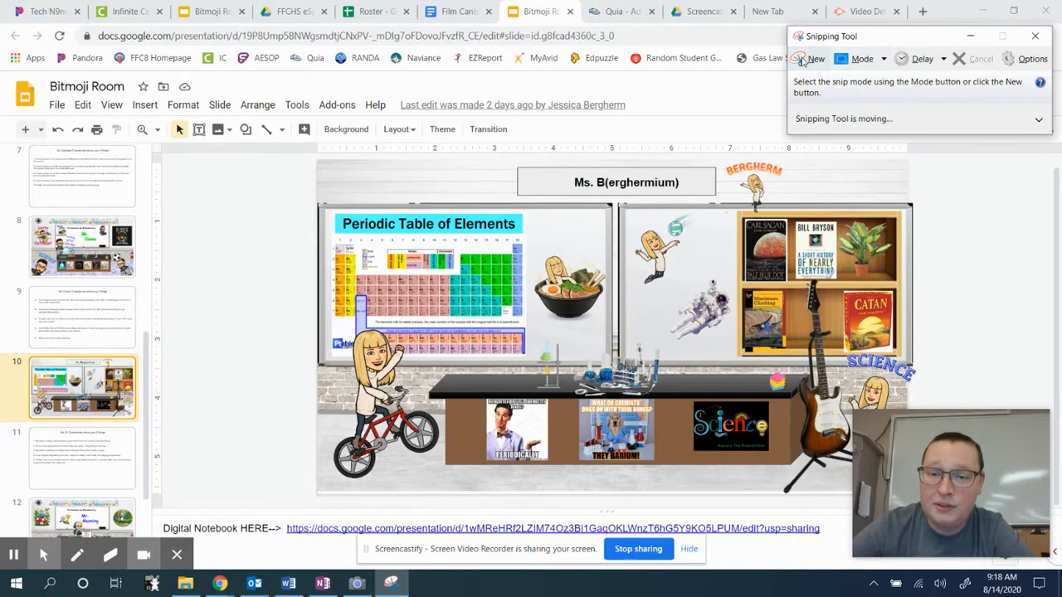
pyautogui.click(811, 61)
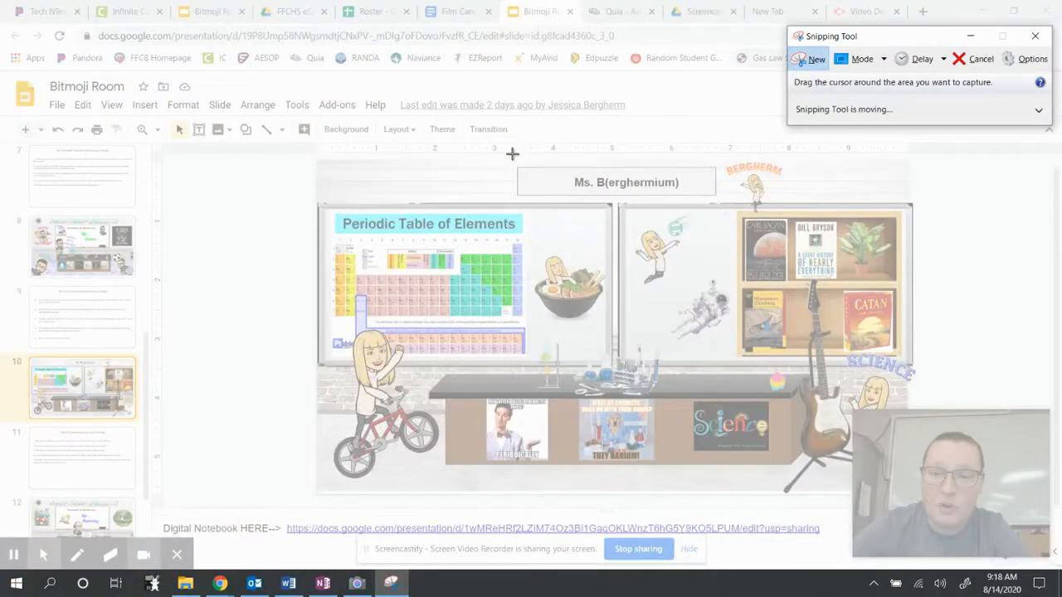
# Snip the classroom slide, copy the snip, and return to OneNote's Notes on Atoms page.
pyautogui.moveTo(313, 156); pyautogui.dragTo(919, 501)
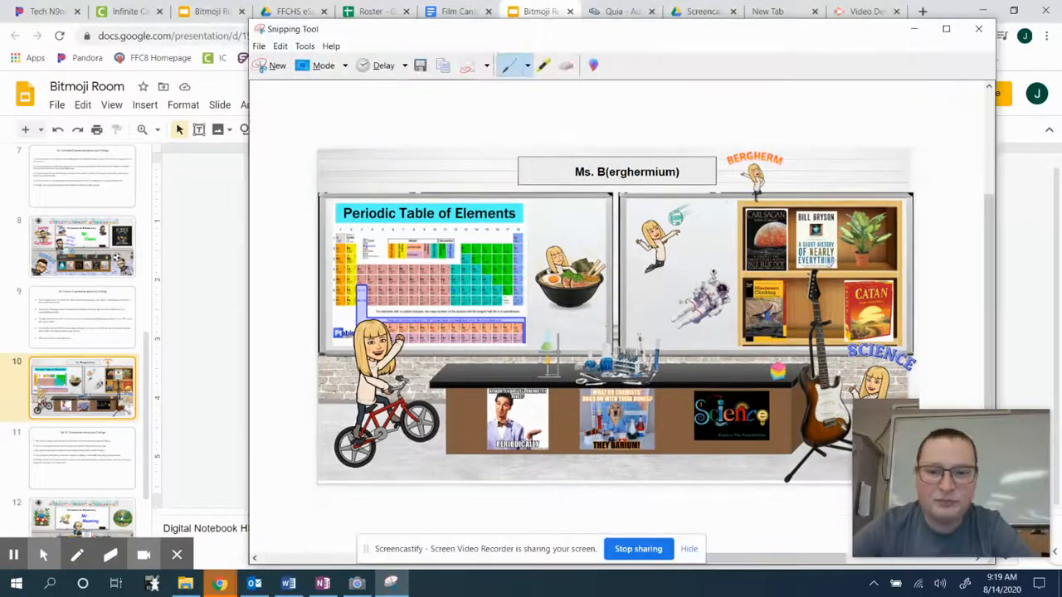
pyautogui.moveTo(734, 38); pyautogui.dragTo(575, 19)
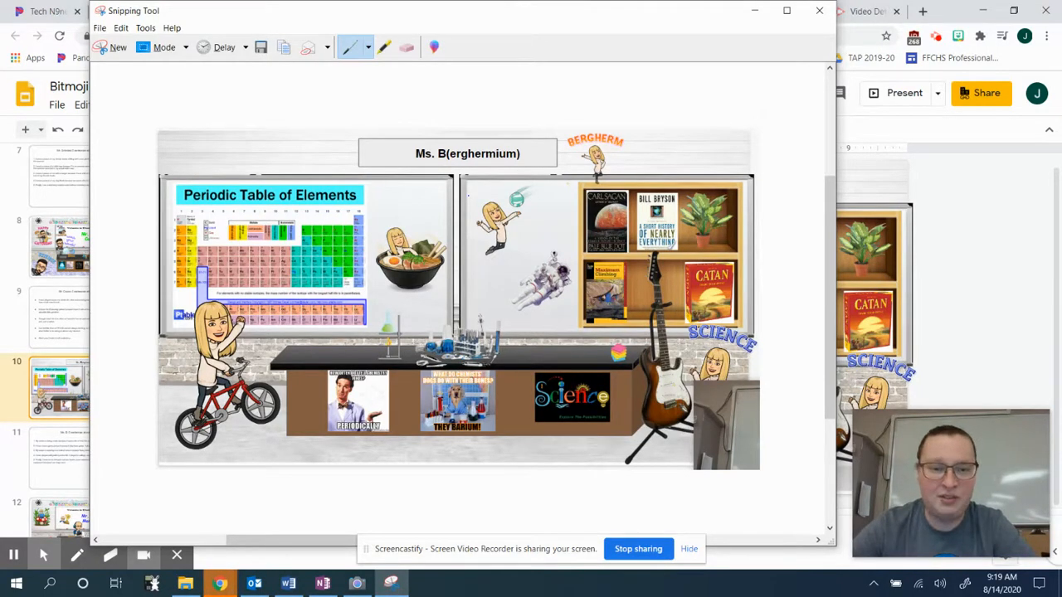
pyautogui.rightClick(386, 196)
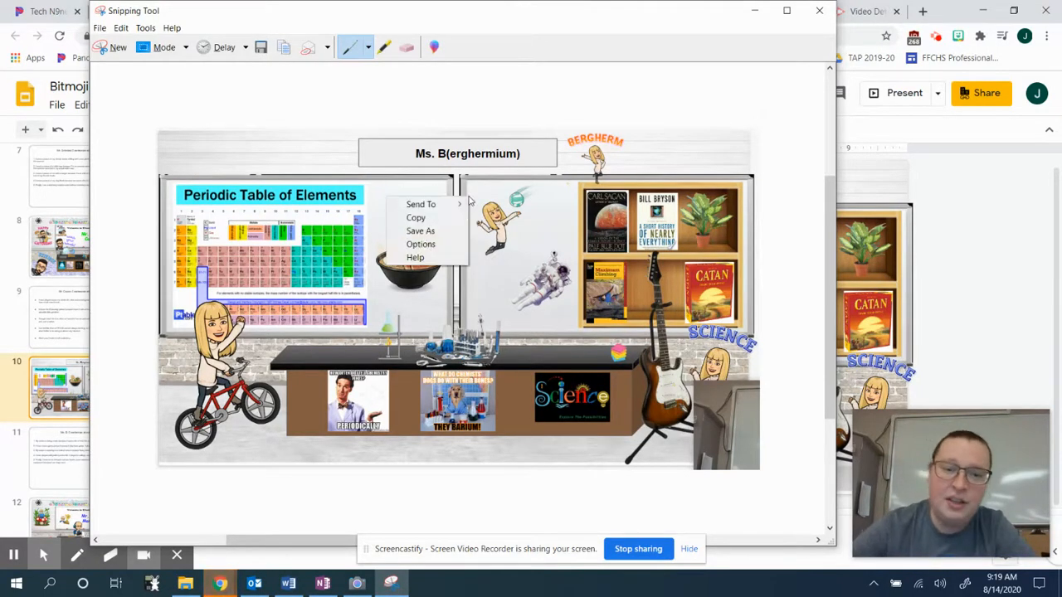
pyautogui.click(416, 217)
pyautogui.click(323, 584)
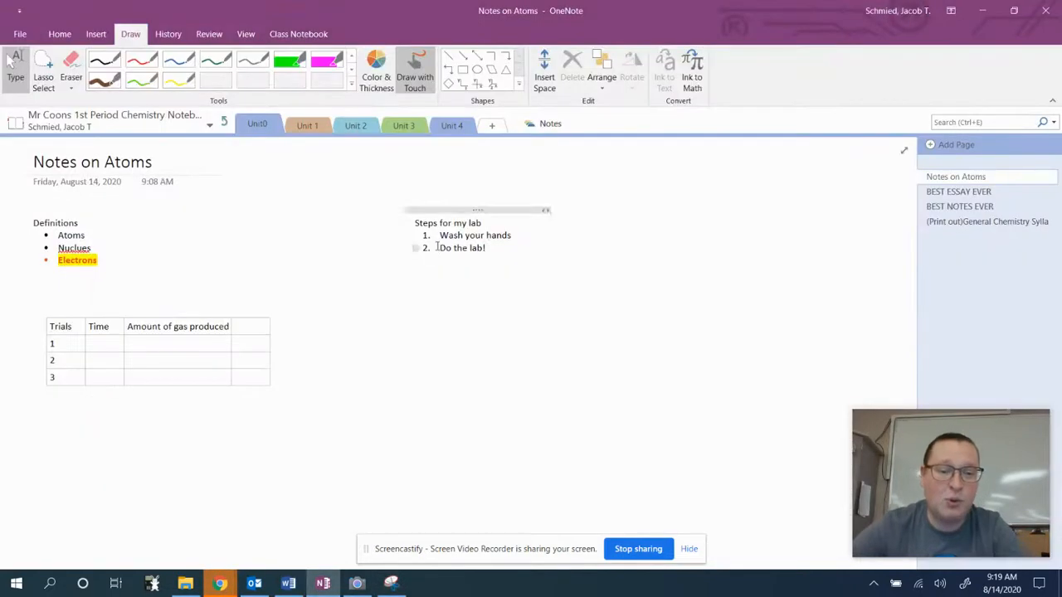
# Paste the classroom snip onto Notes on Atoms and shrink it beside the trials table.
pyautogui.click(580, 303)
pyautogui.hotkey('ctrl', 'v')
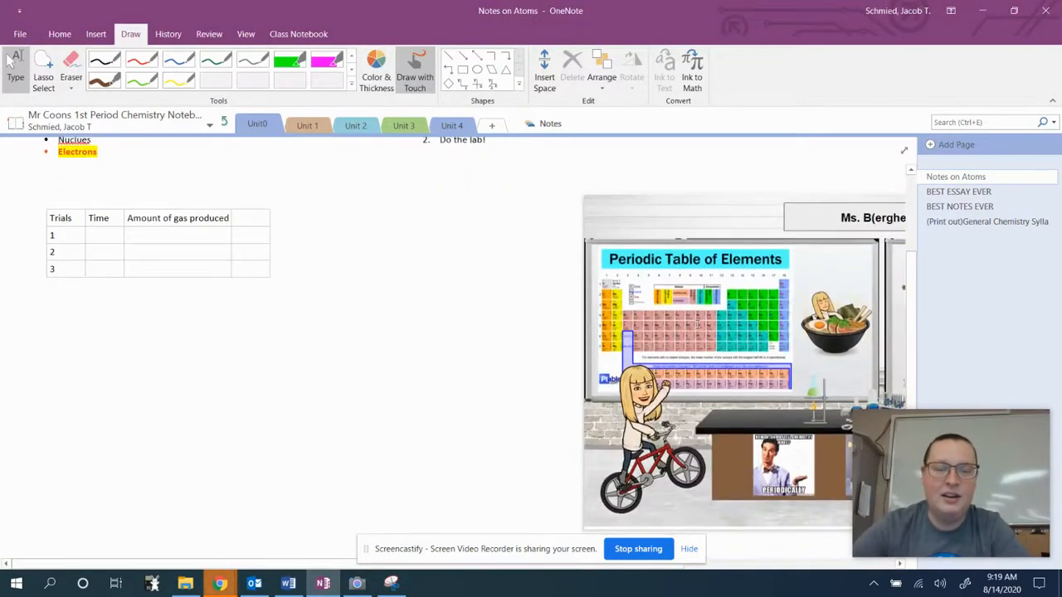
pyautogui.click(339, 311)
pyautogui.moveTo(696, 233); pyautogui.dragTo(430, 234)
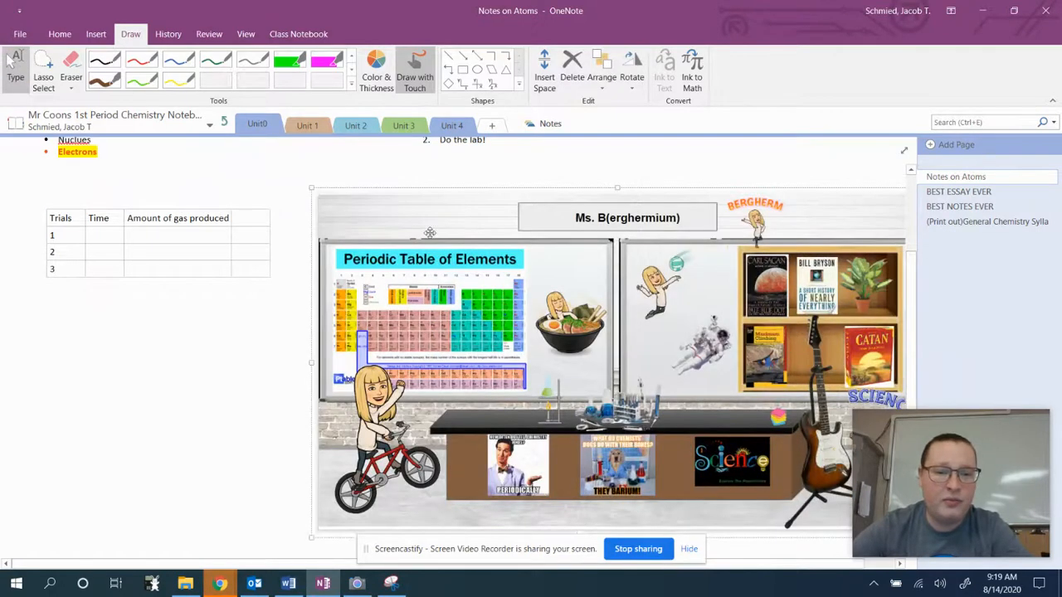
pyautogui.moveTo(307, 189); pyautogui.dragTo(510, 332)
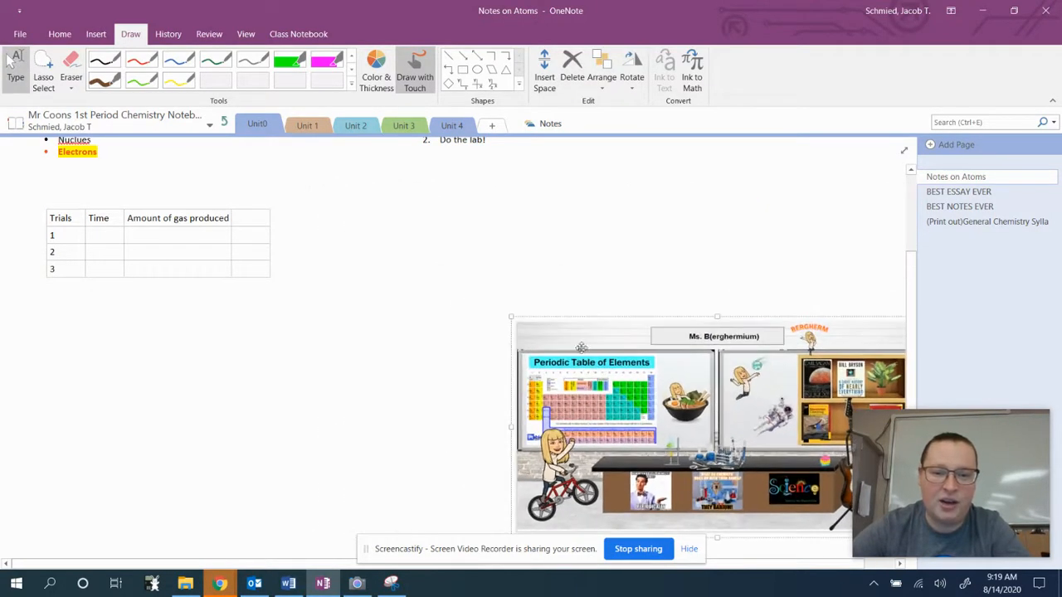
pyautogui.moveTo(773, 480); pyautogui.dragTo(510, 288)
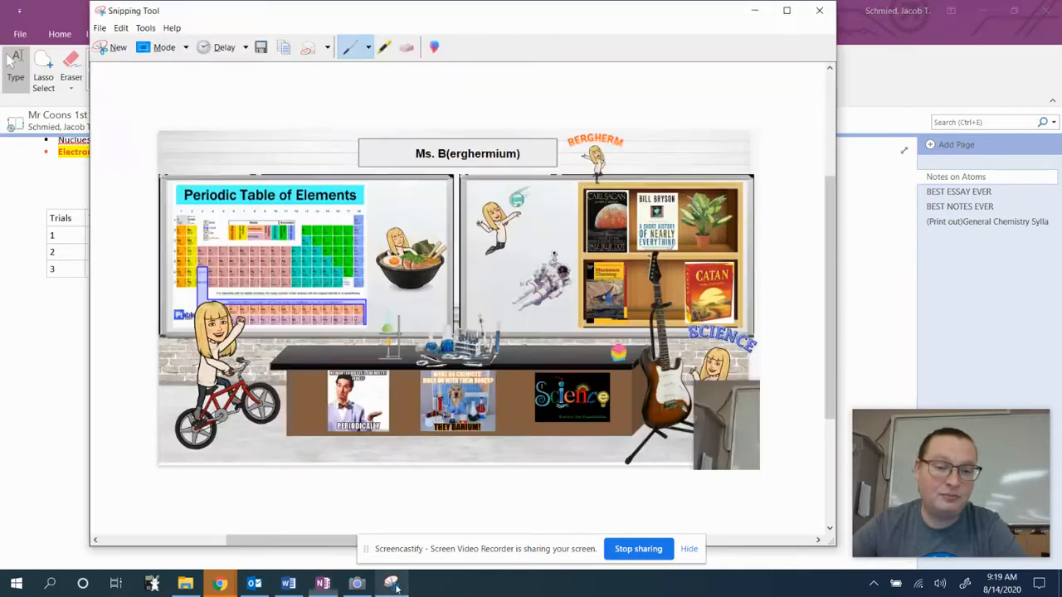
pyautogui.click(391, 584)
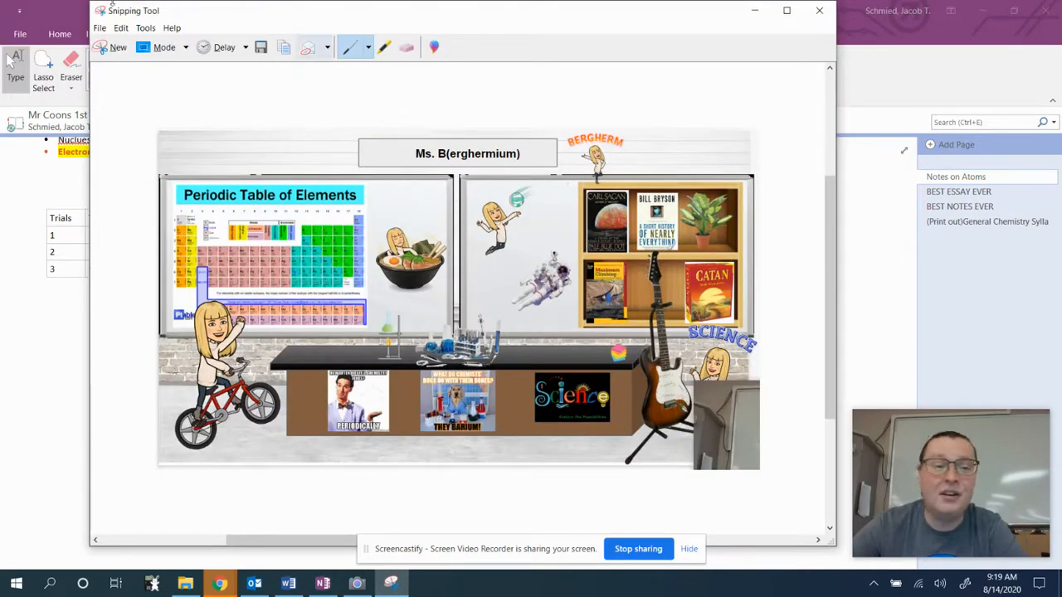
# Save the classroom snip to the Desktop as a JPEG named 'BEST SNIP EVER'.
pyautogui.click(100, 29)
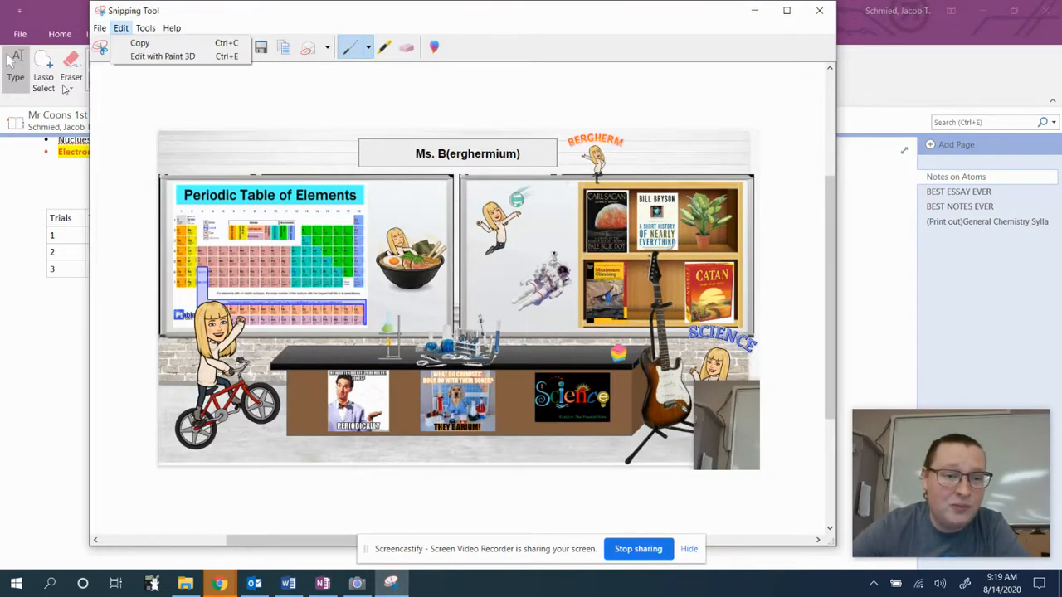
pyautogui.click(124, 60)
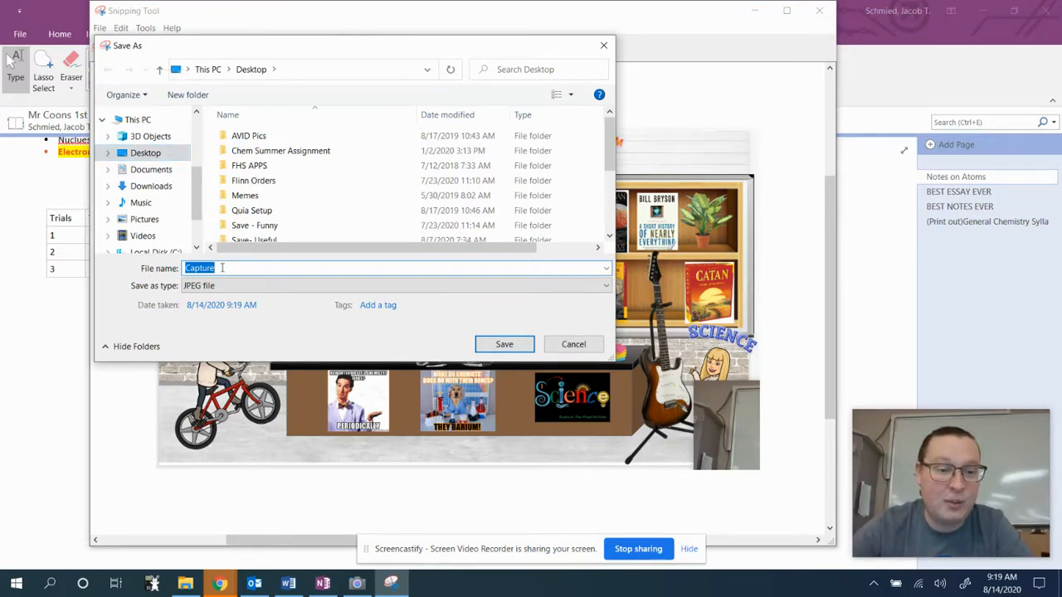
pyautogui.moveTo(237, 268); pyautogui.dragTo(180, 263)
pyautogui.write('BEST')
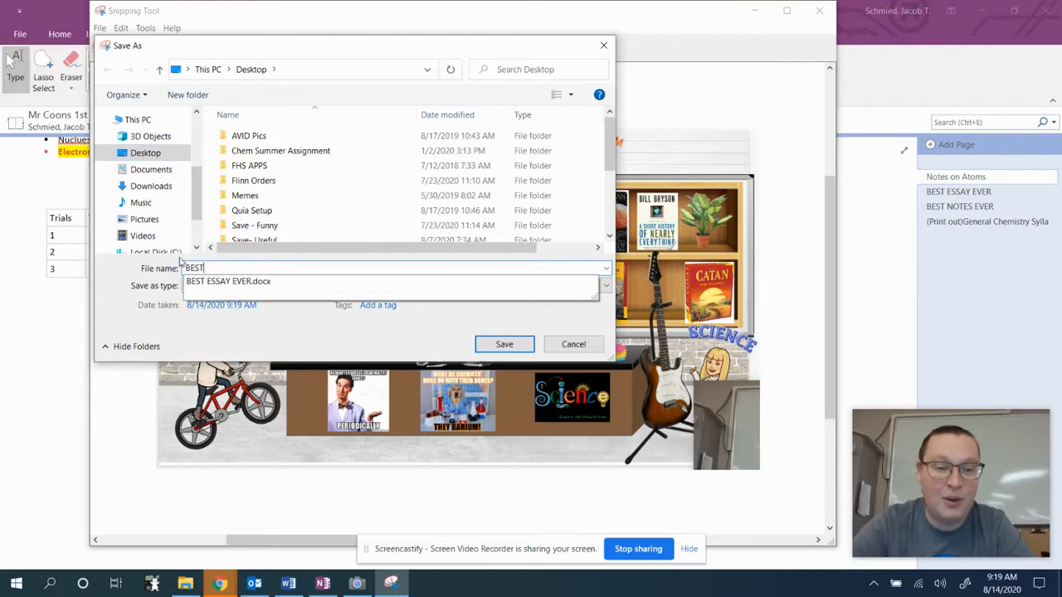
pyautogui.write(' SNIO')
pyautogui.write(' EV')
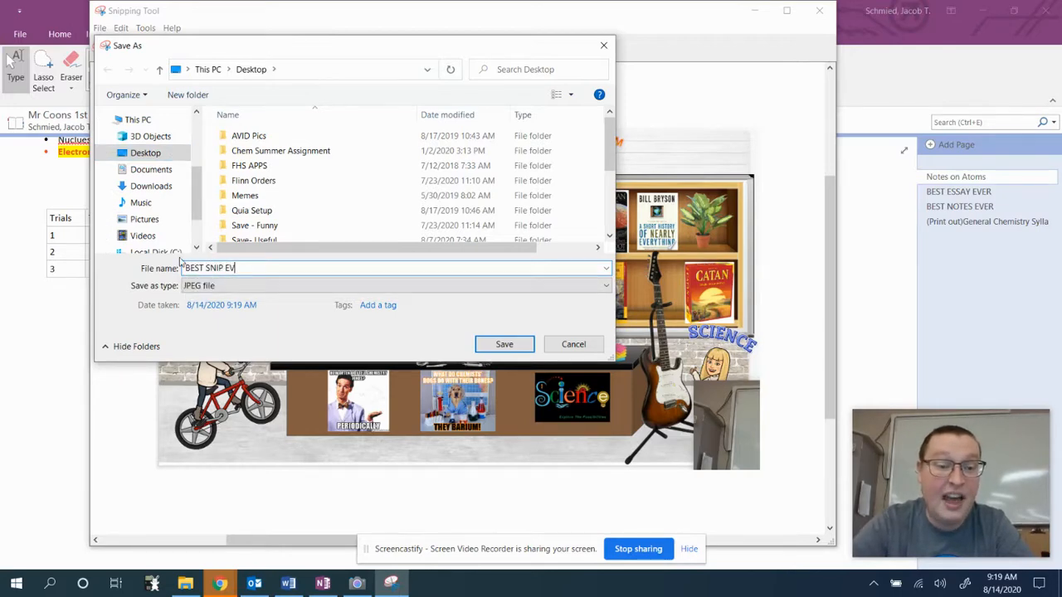
pyautogui.write('ER')
pyautogui.press('Return')
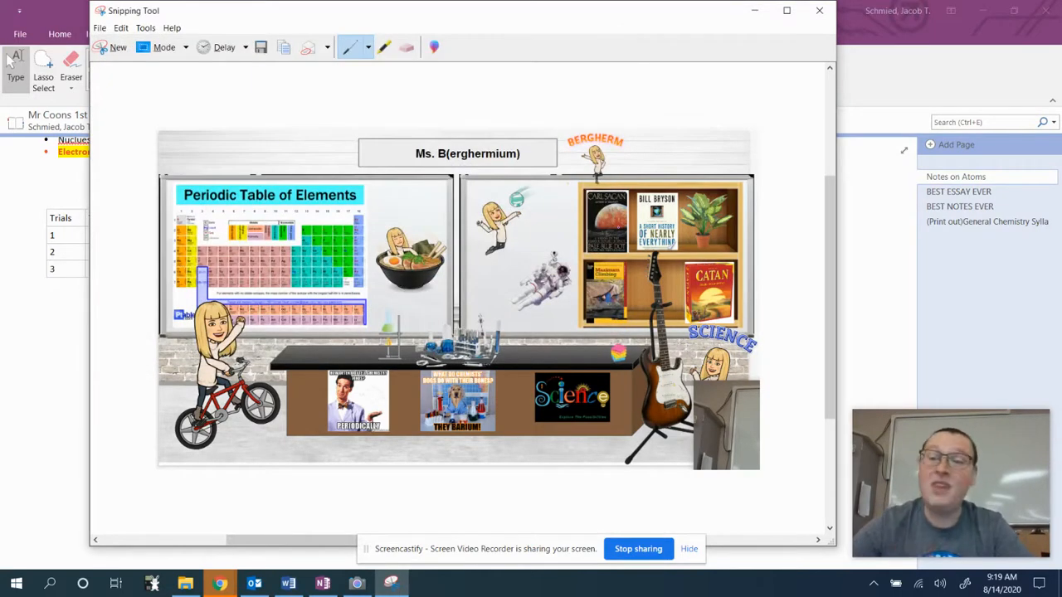
pyautogui.click(14, 332)
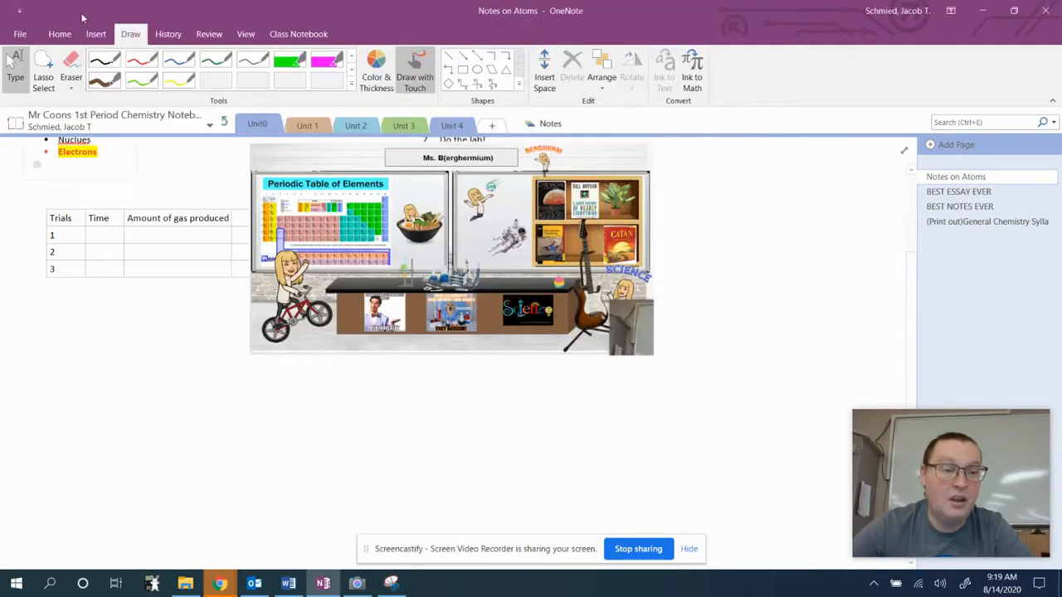
# Insert the Desktop picture BEST SNIP EVER onto the page below the trials table.
pyautogui.click(95, 33)
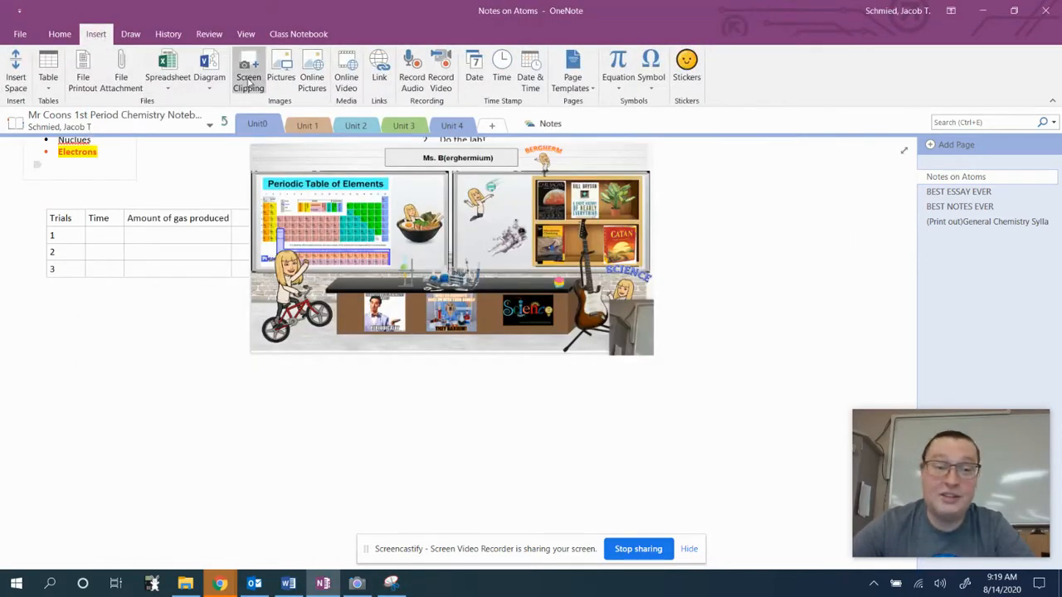
pyautogui.click(280, 68)
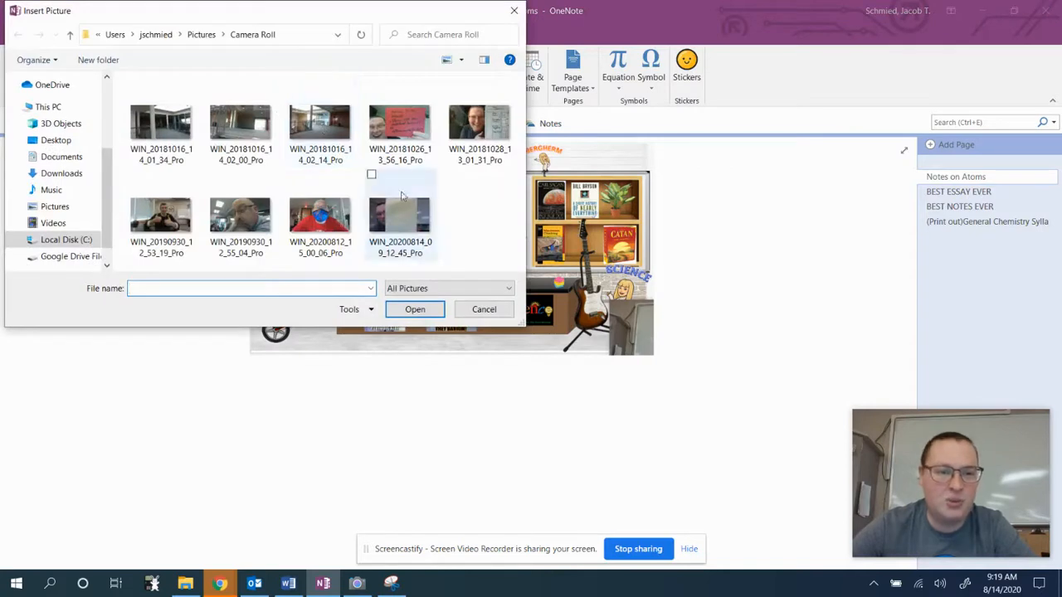
pyautogui.click(56, 140)
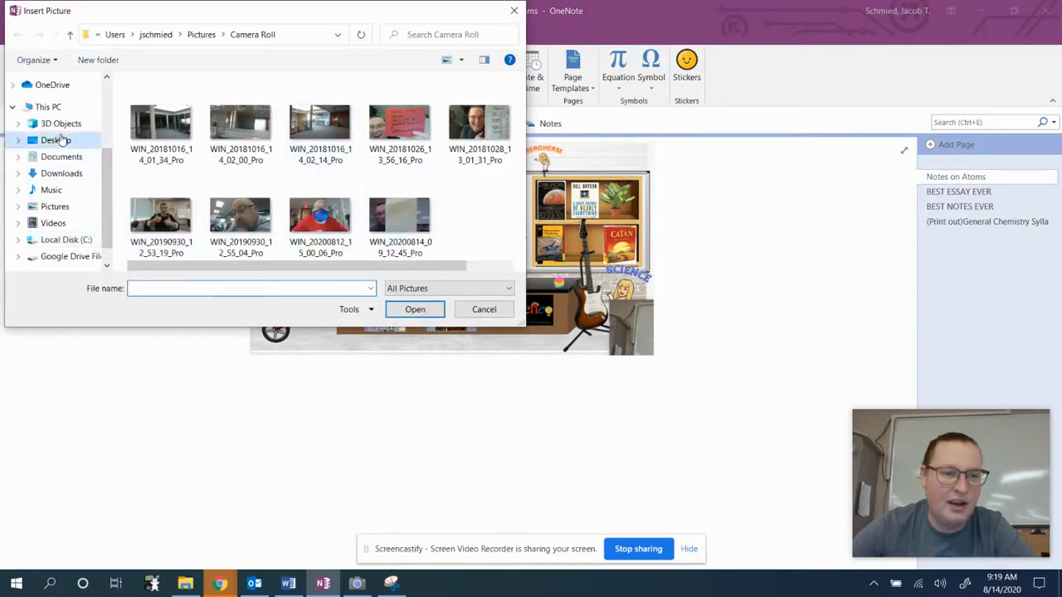
pyautogui.scroll(-4, 236, 166)
pyautogui.doubleClick(243, 193)
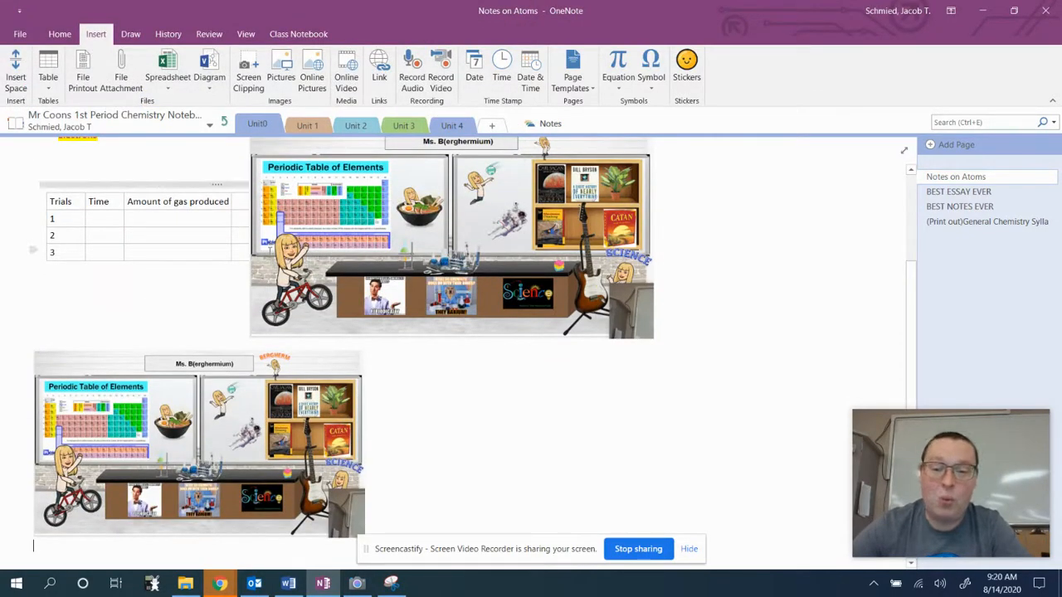
pyautogui.click(220, 125)
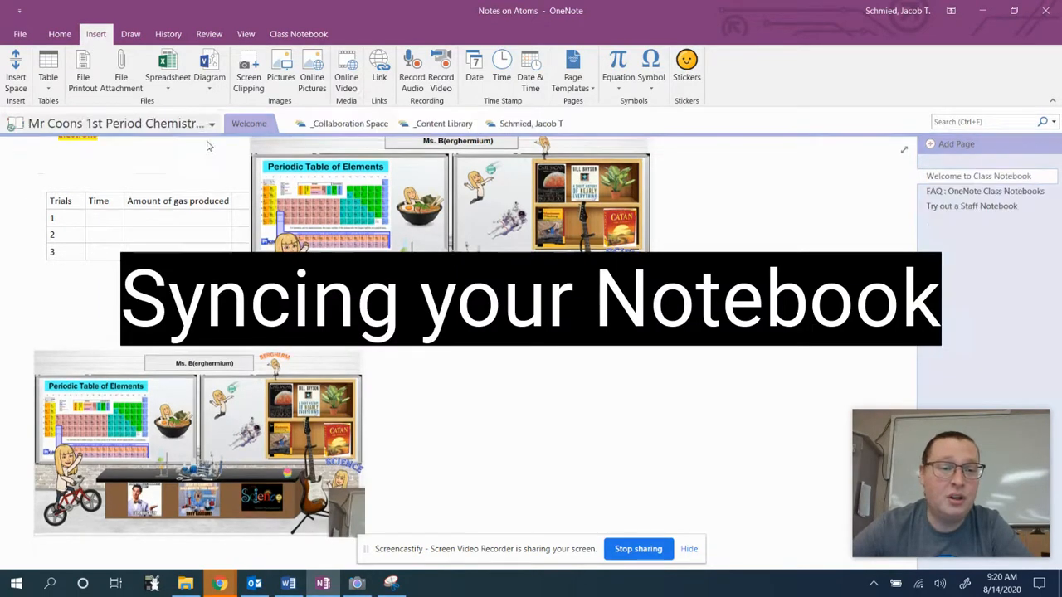
# Sync the 1st period chemistry class notebook now from the notebook list.
pyautogui.click(181, 130)
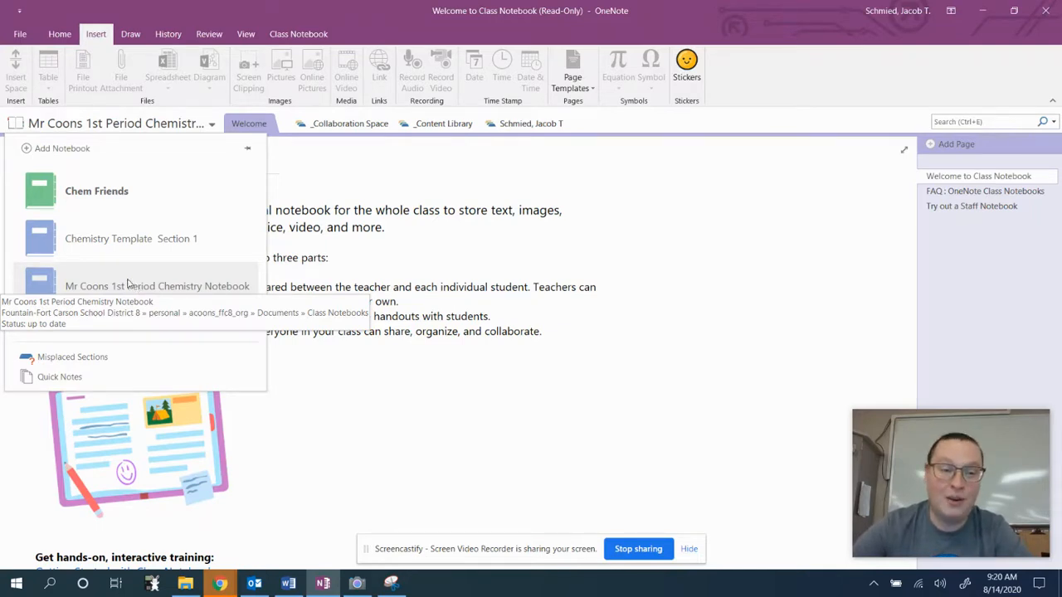
pyautogui.rightClick(128, 283)
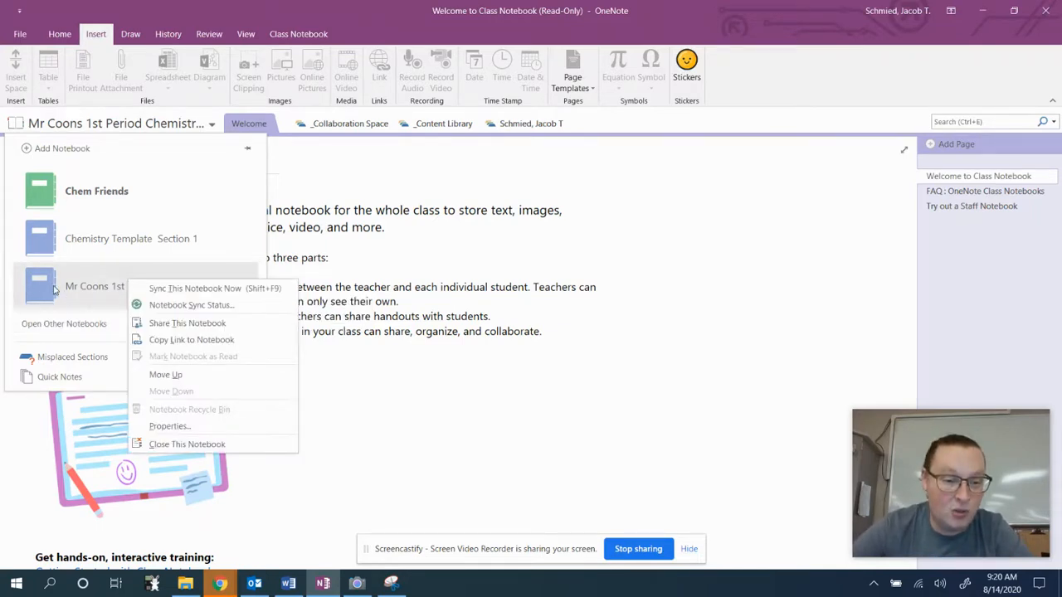
pyautogui.click(187, 290)
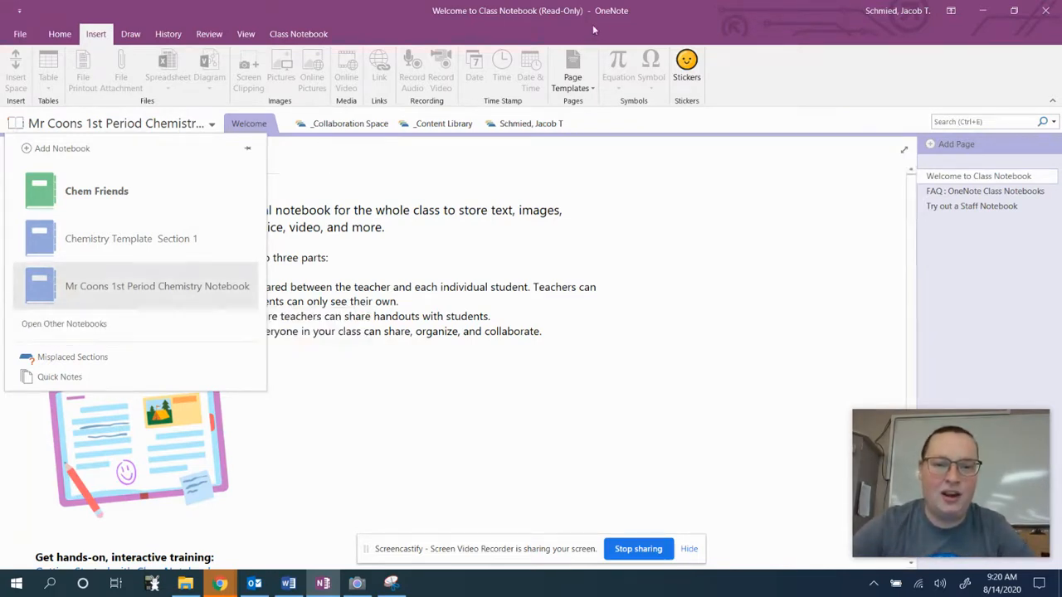
# Go to the Unit 1 section and open the empty Notes section group.
pyautogui.click(550, 122)
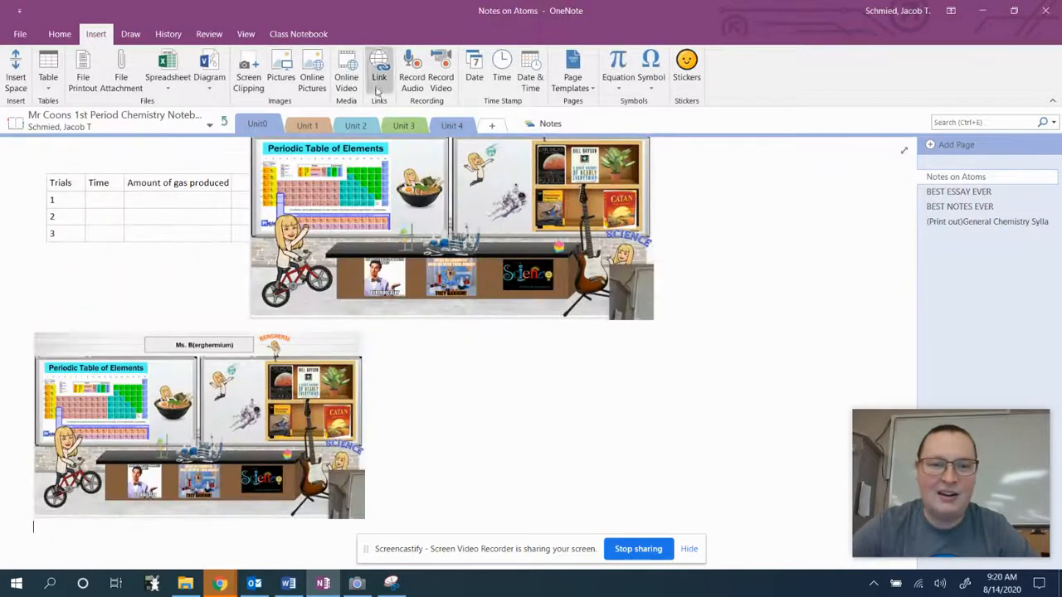
pyautogui.click(306, 125)
pyautogui.click(550, 124)
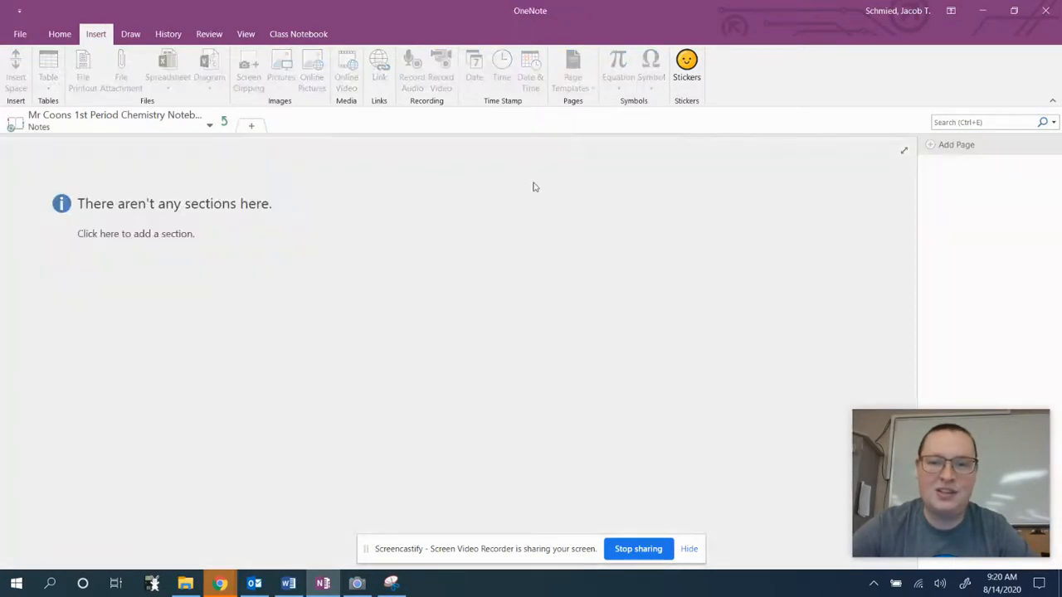